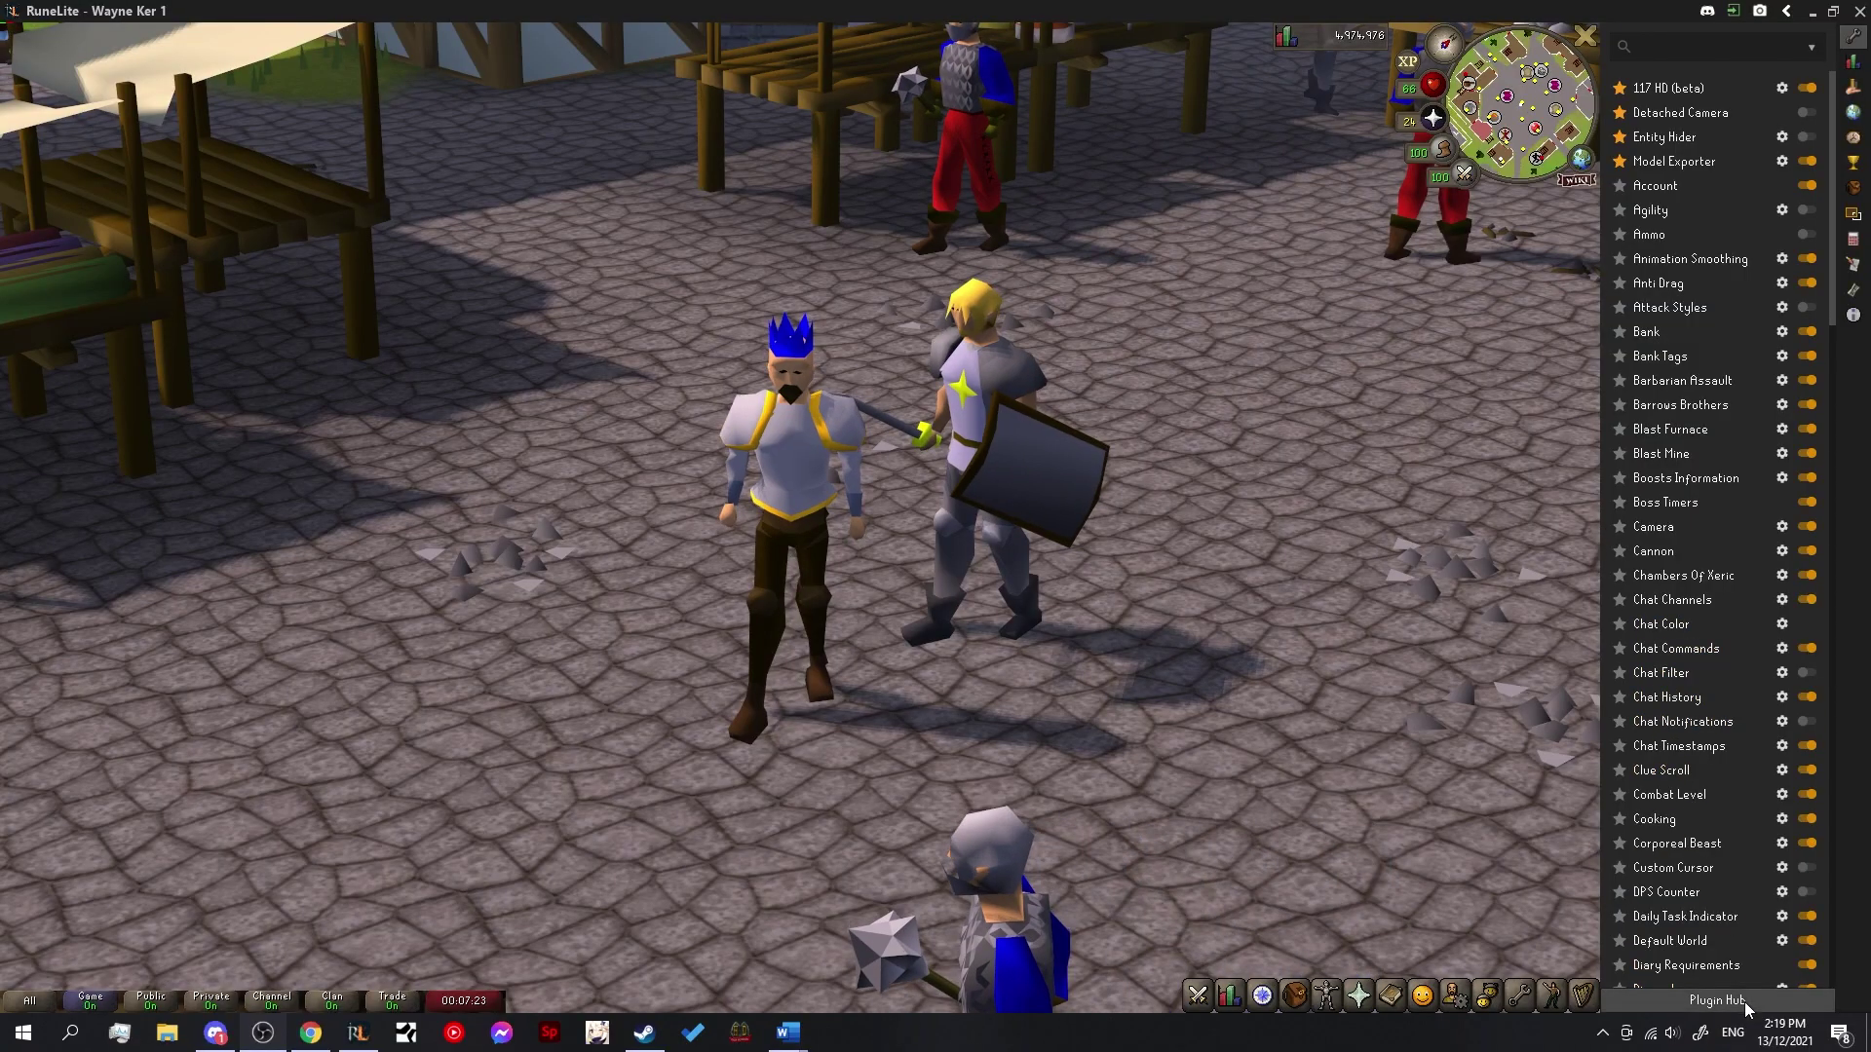
Step: Search the Plugin Hub for "model export" and open the Model Exporter plugin's settings
{"action": "left_click", "coordinate": [1743, 1004]}
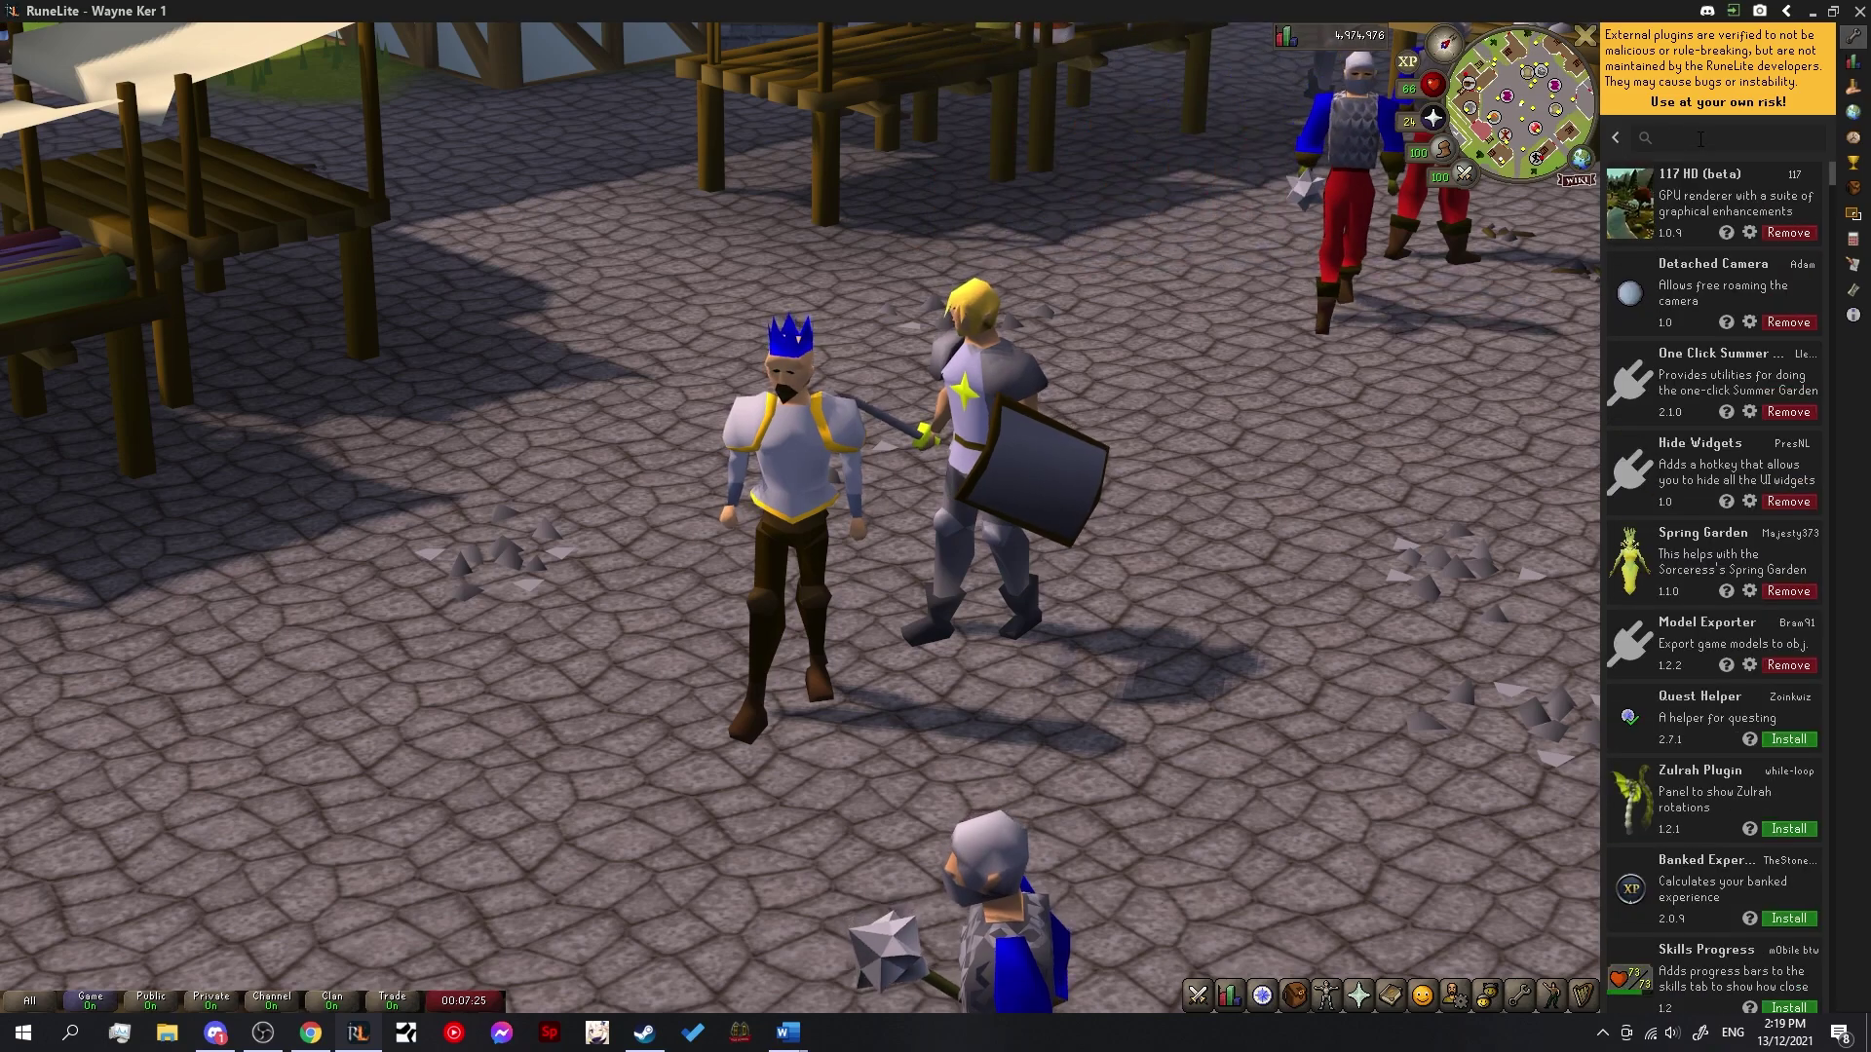
{"action": "type", "text": "model"}
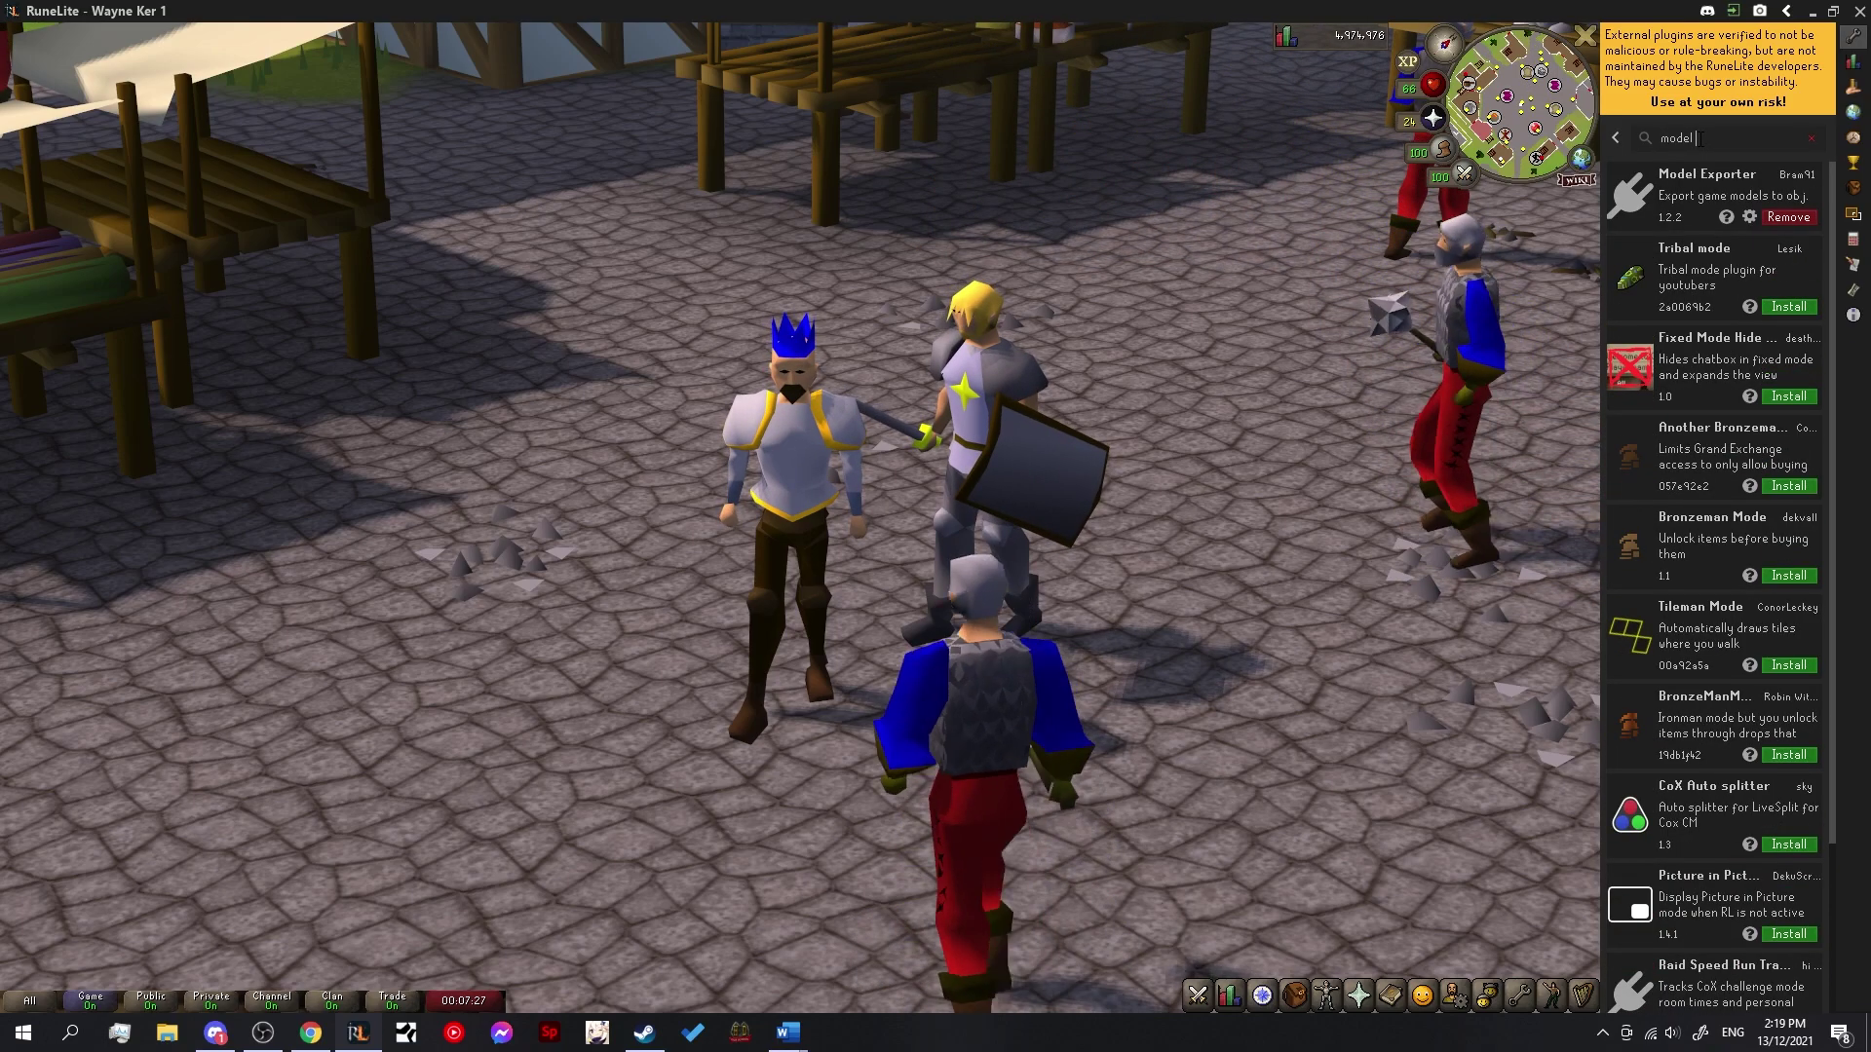
{"action": "type", "text": " export"}
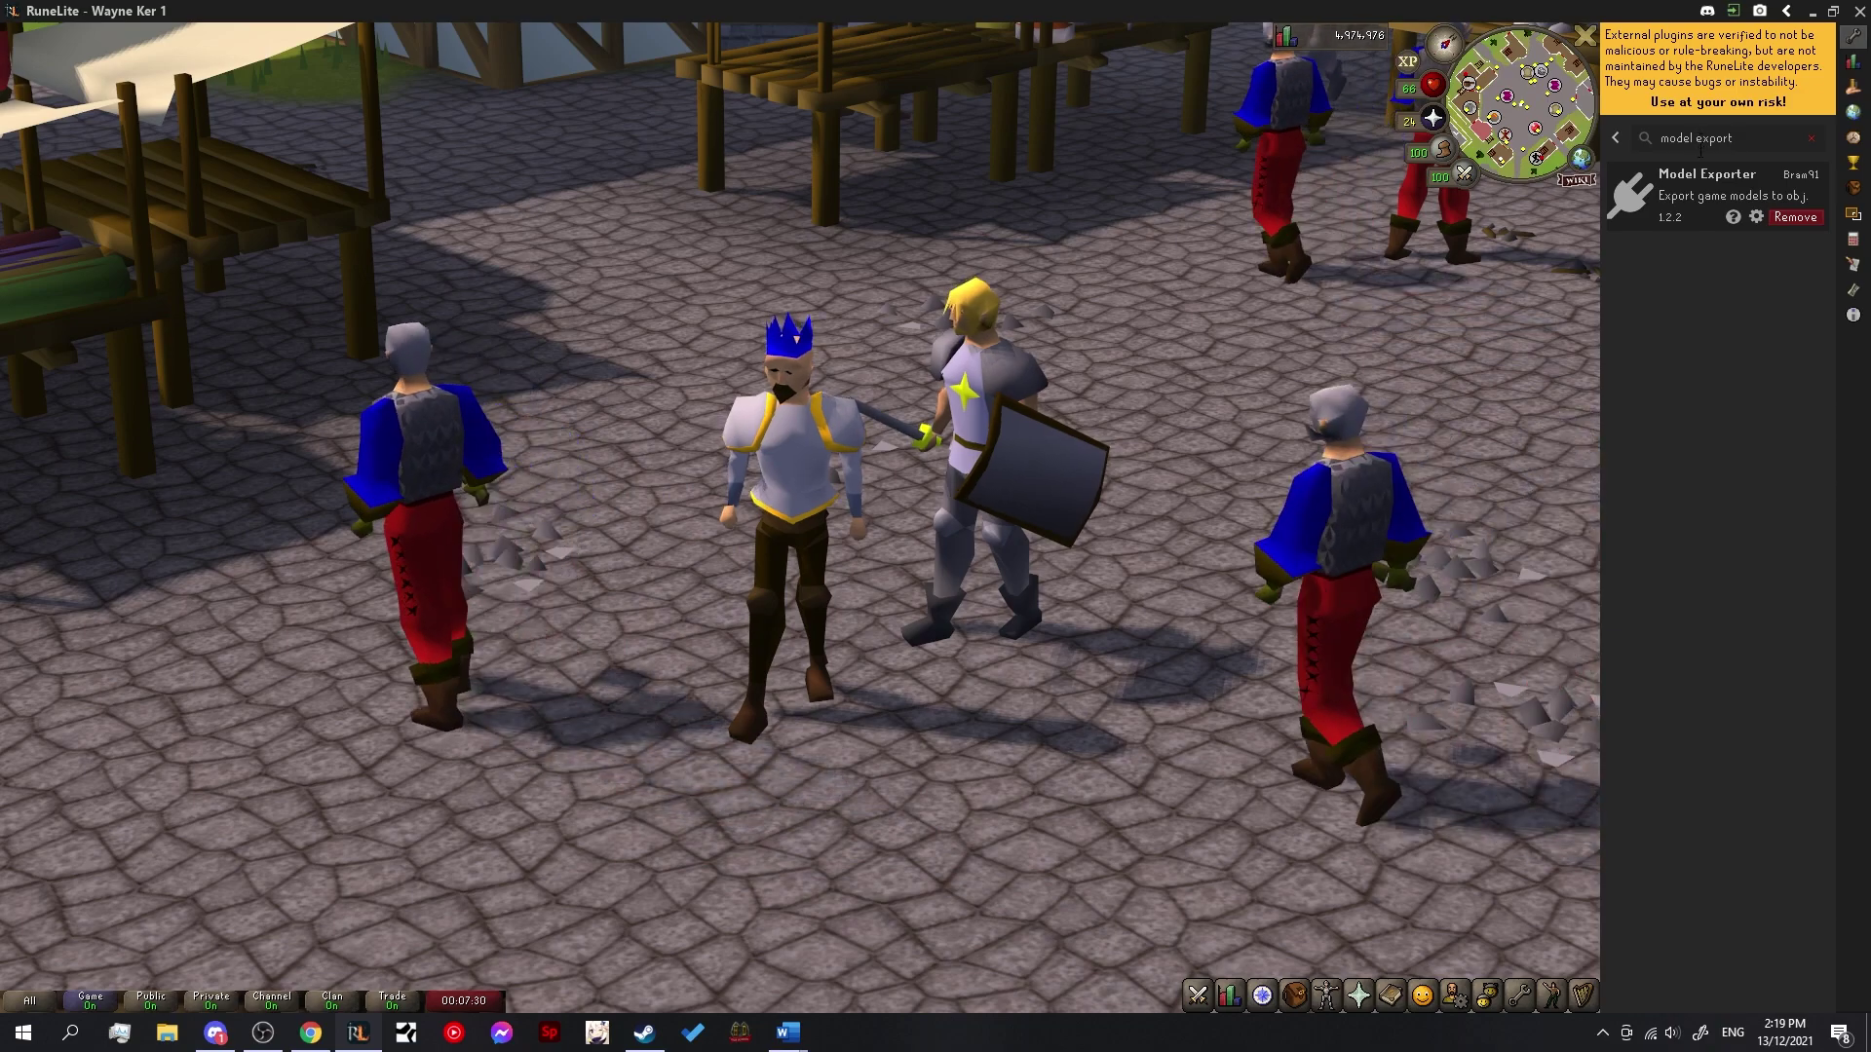
{"action": "left_click", "coordinate": [1755, 218]}
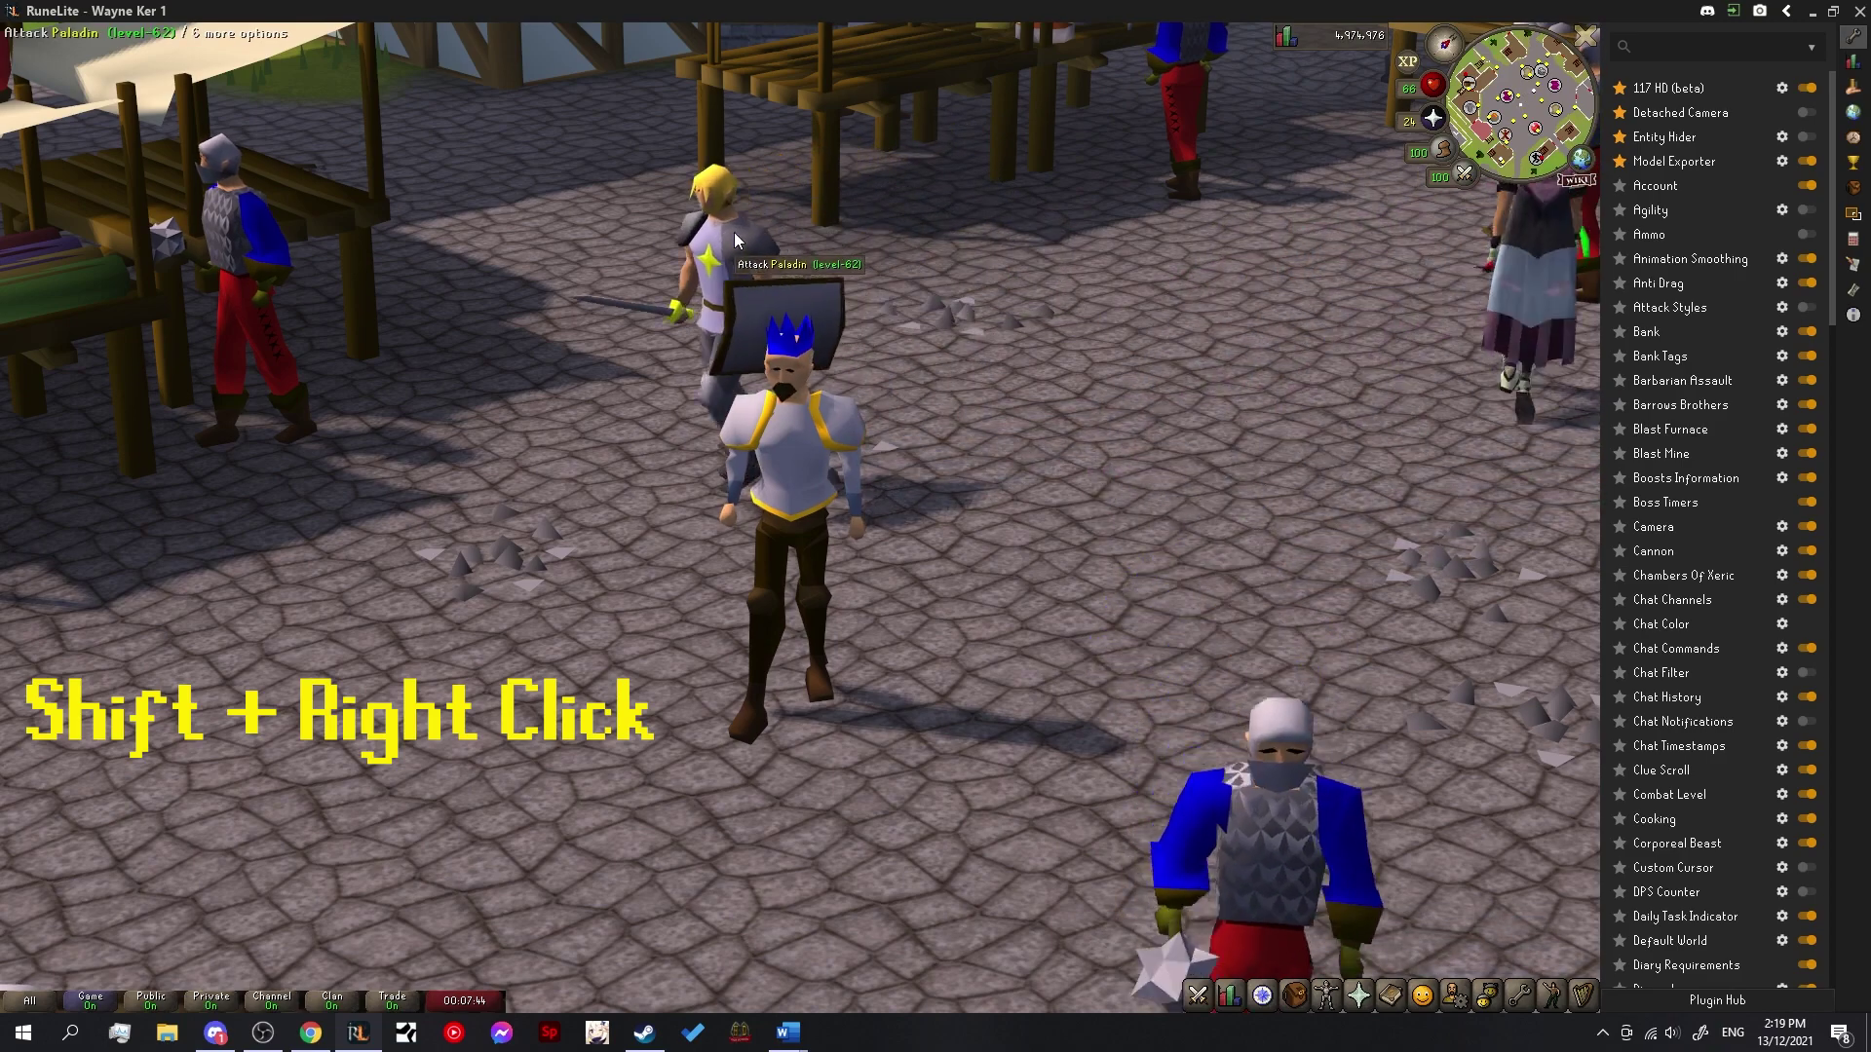
Step: Export the level-62 Paladin's model and the player character's own model with Model Exporter
{"action": "right_click", "coordinate": [684, 251], "text": "shift"}
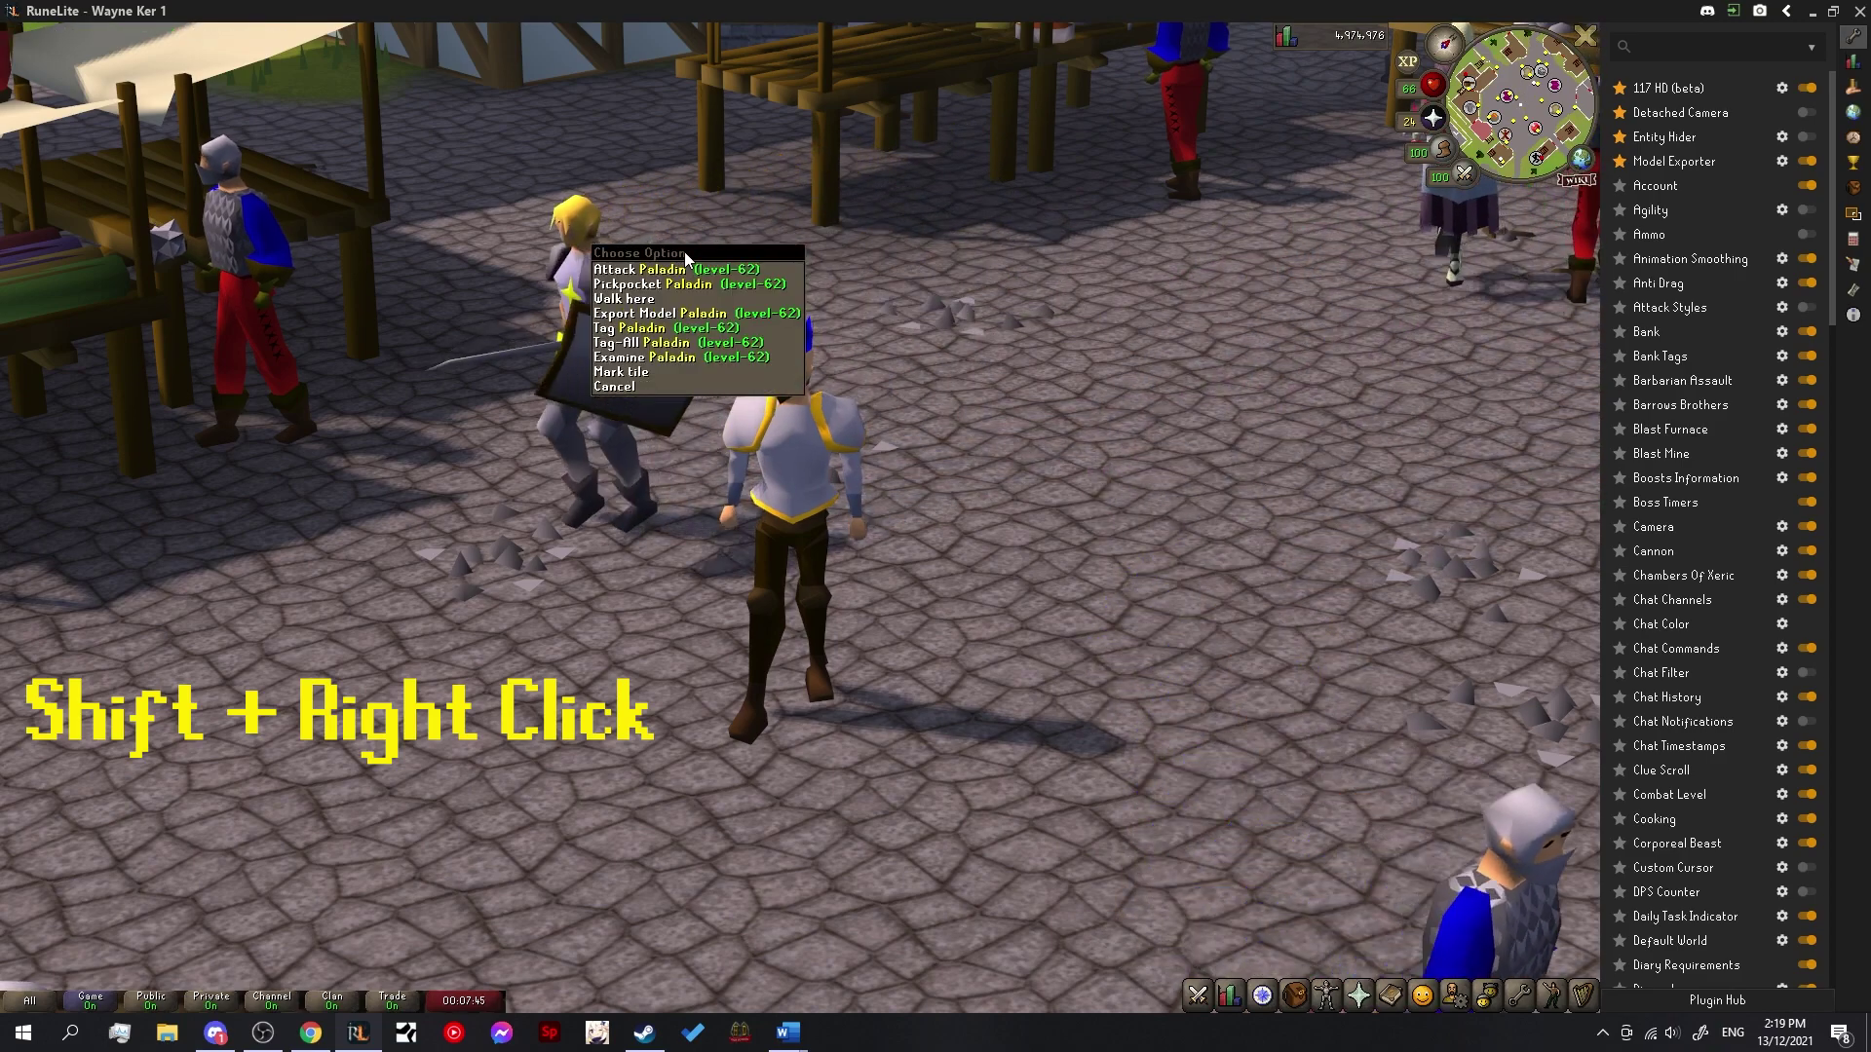
{"action": "left_click", "coordinate": [704, 316]}
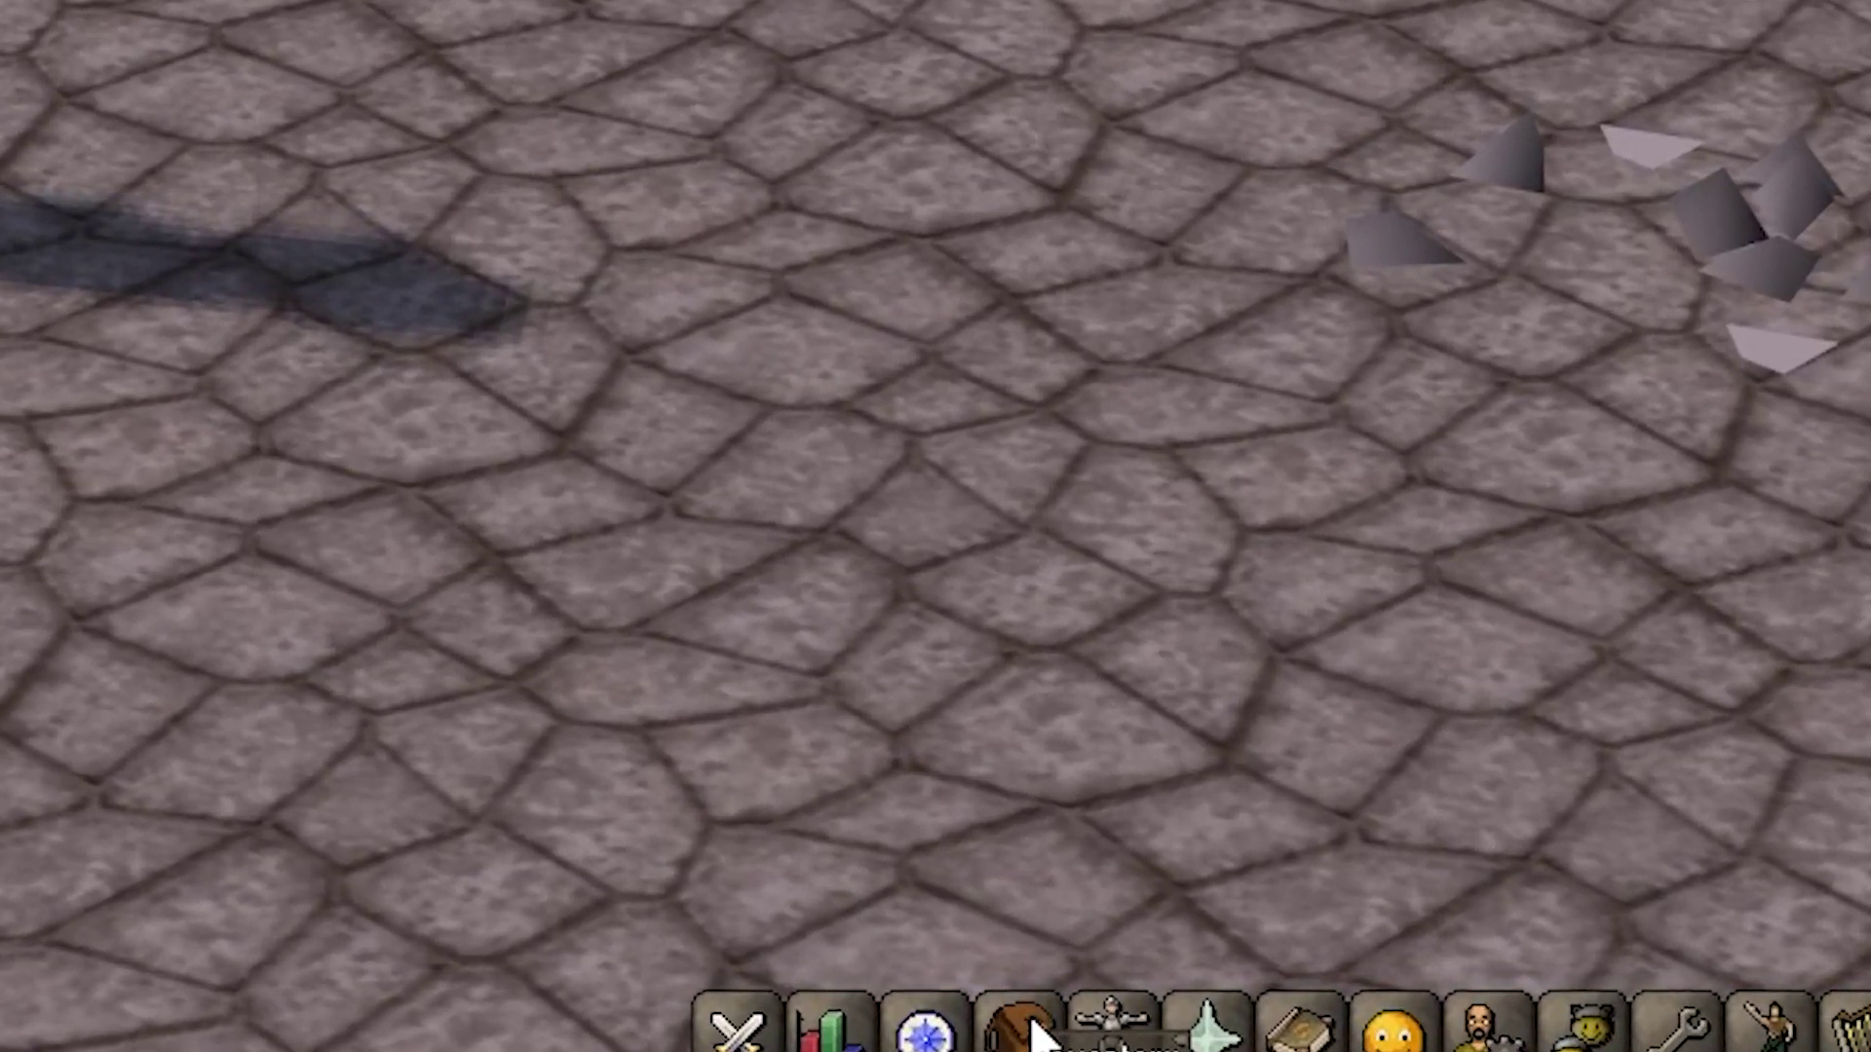
{"action": "right_click", "coordinate": [1294, 994], "text": "shift"}
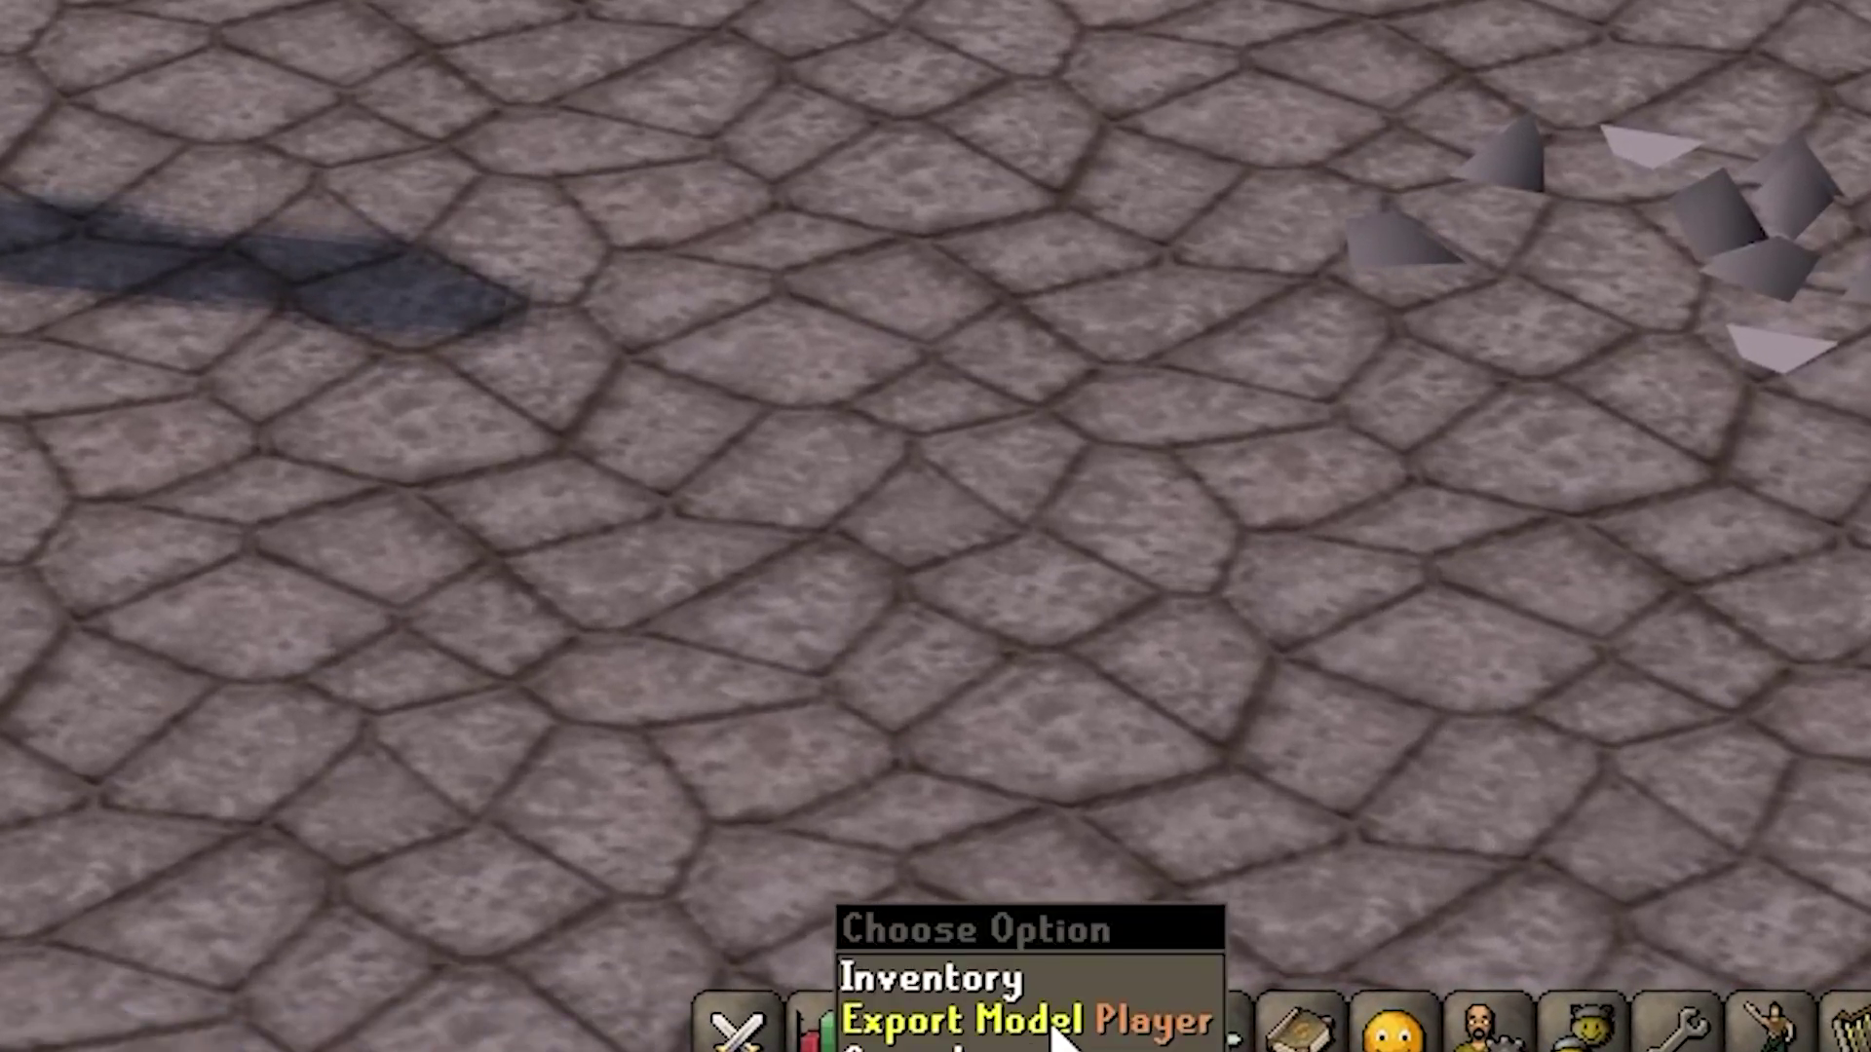
{"action": "left_click", "coordinate": [1054, 1021]}
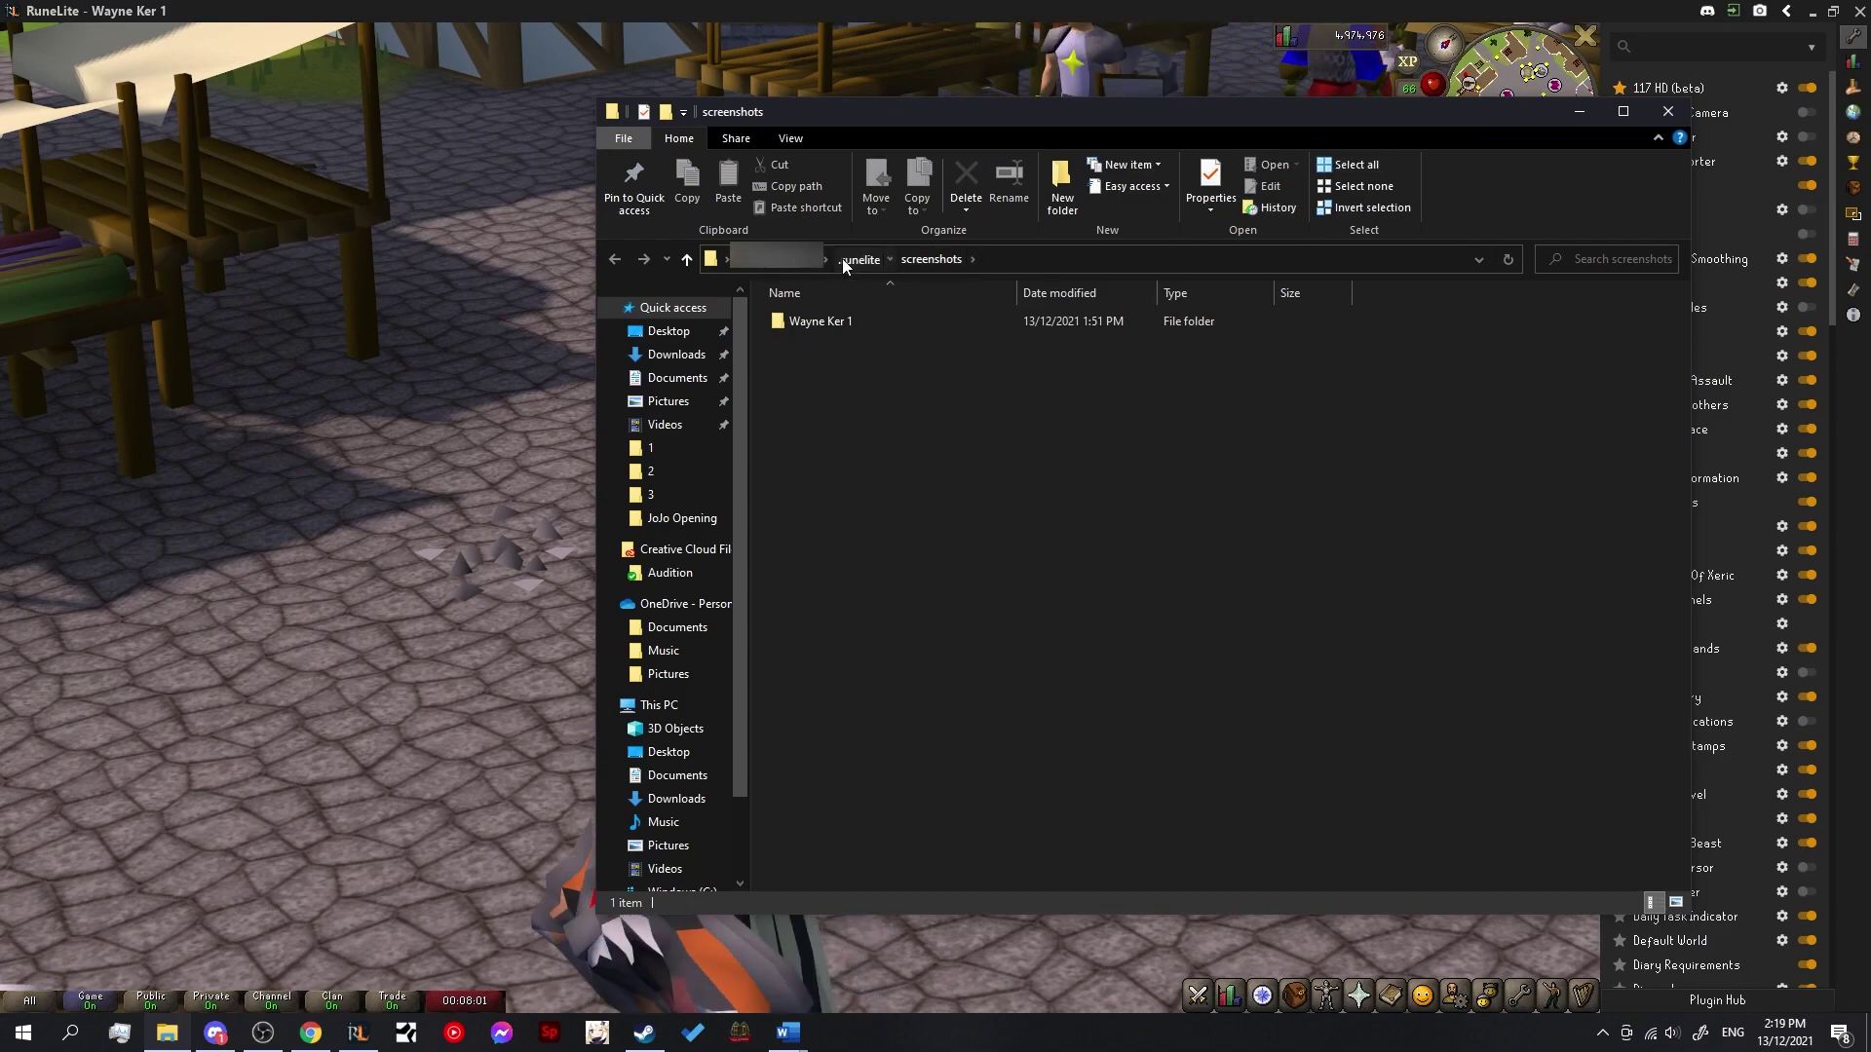
Step: Go from the screenshots folder up to the .runelite folder and open its models folder
{"action": "left_click", "coordinate": [842, 259]}
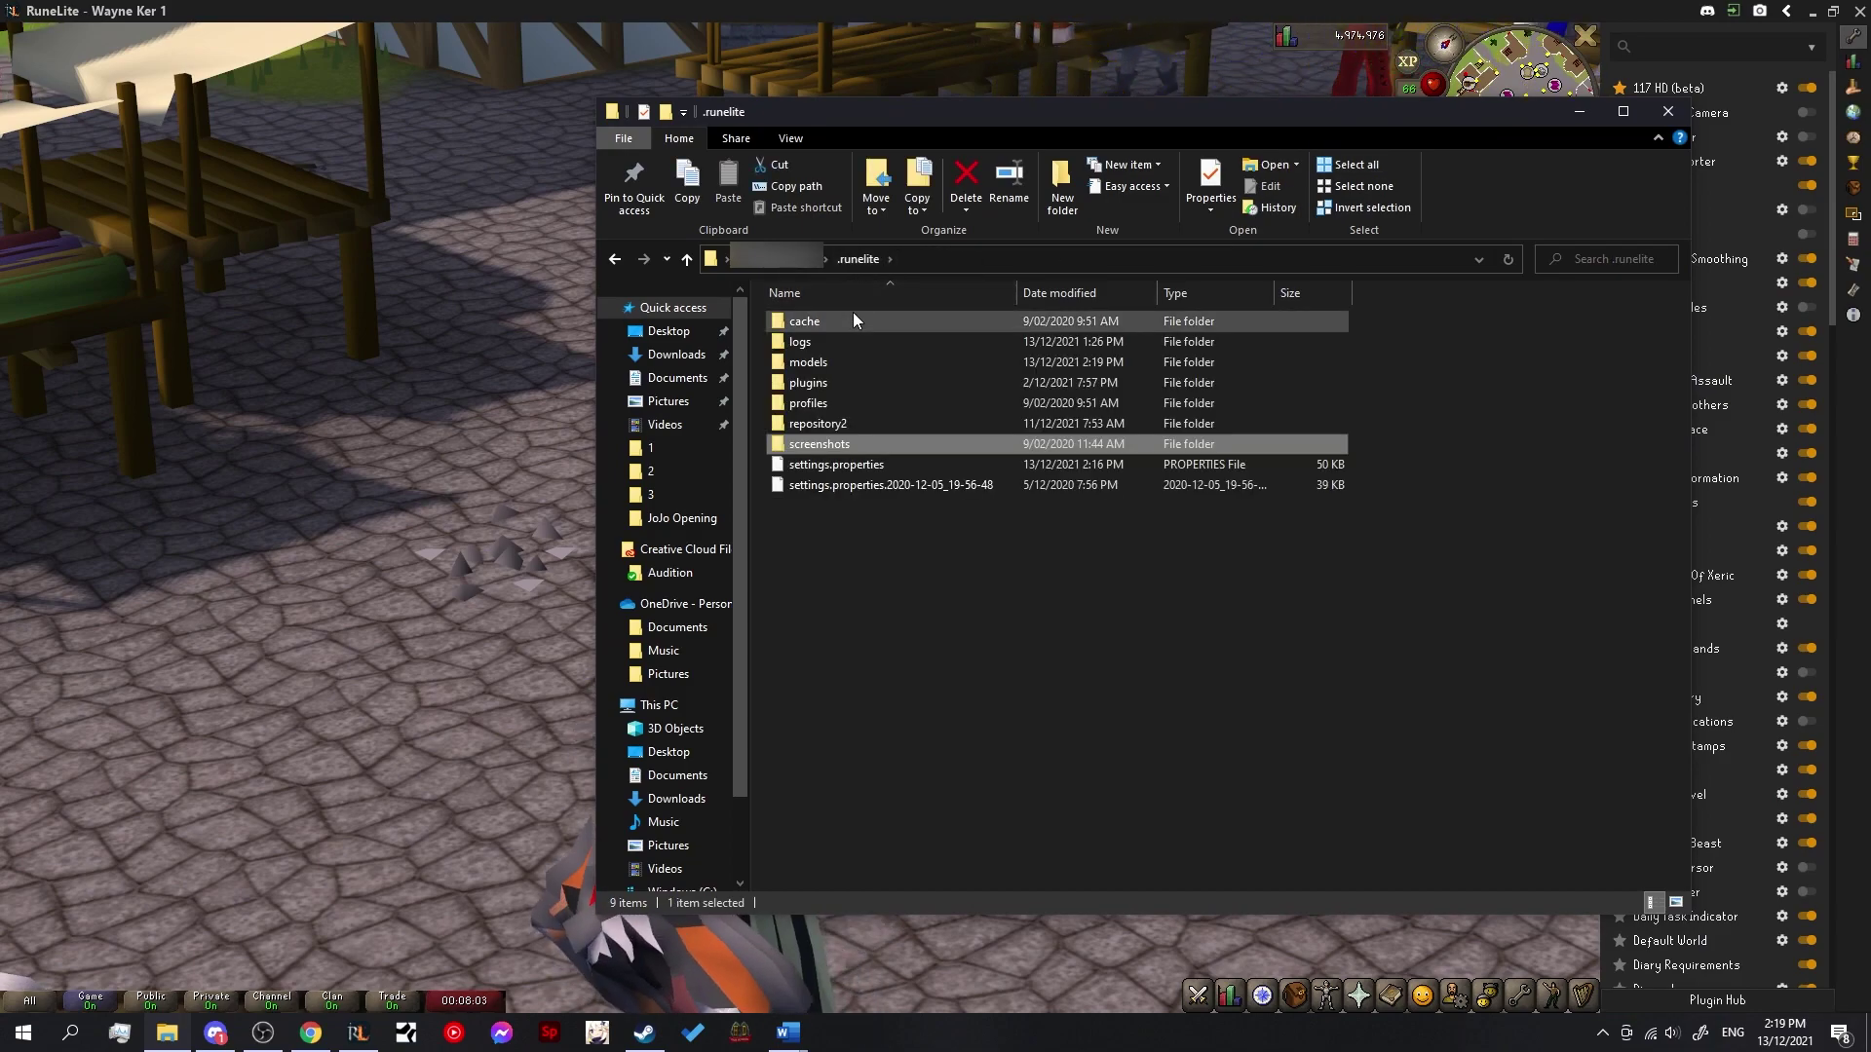
{"action": "double_click", "coordinate": [851, 360]}
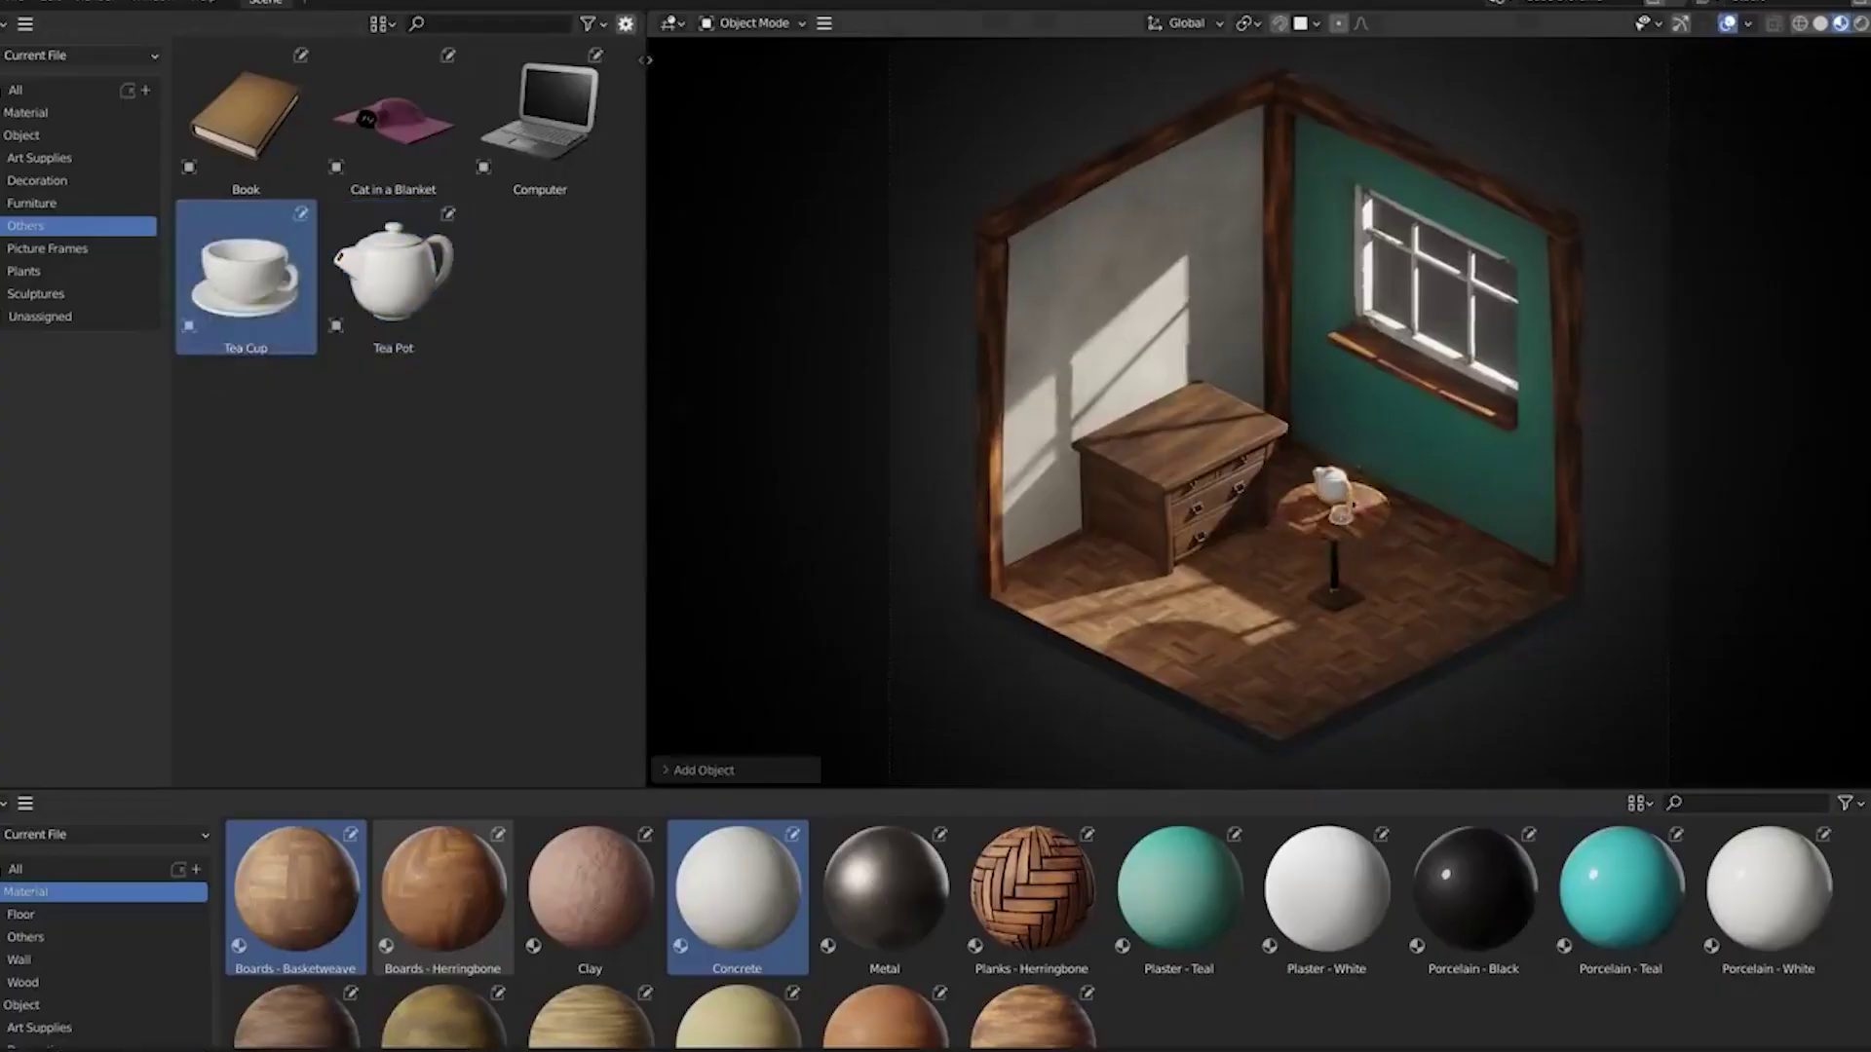
Step: In Blender, place the Potted Plant - Bracken and Potted Plant - Bluebell assets on top of the wooden dresser
{"action": "scroll", "coordinate": [1257, 409], "scroll_direction": "up", "scroll_amount": 3}
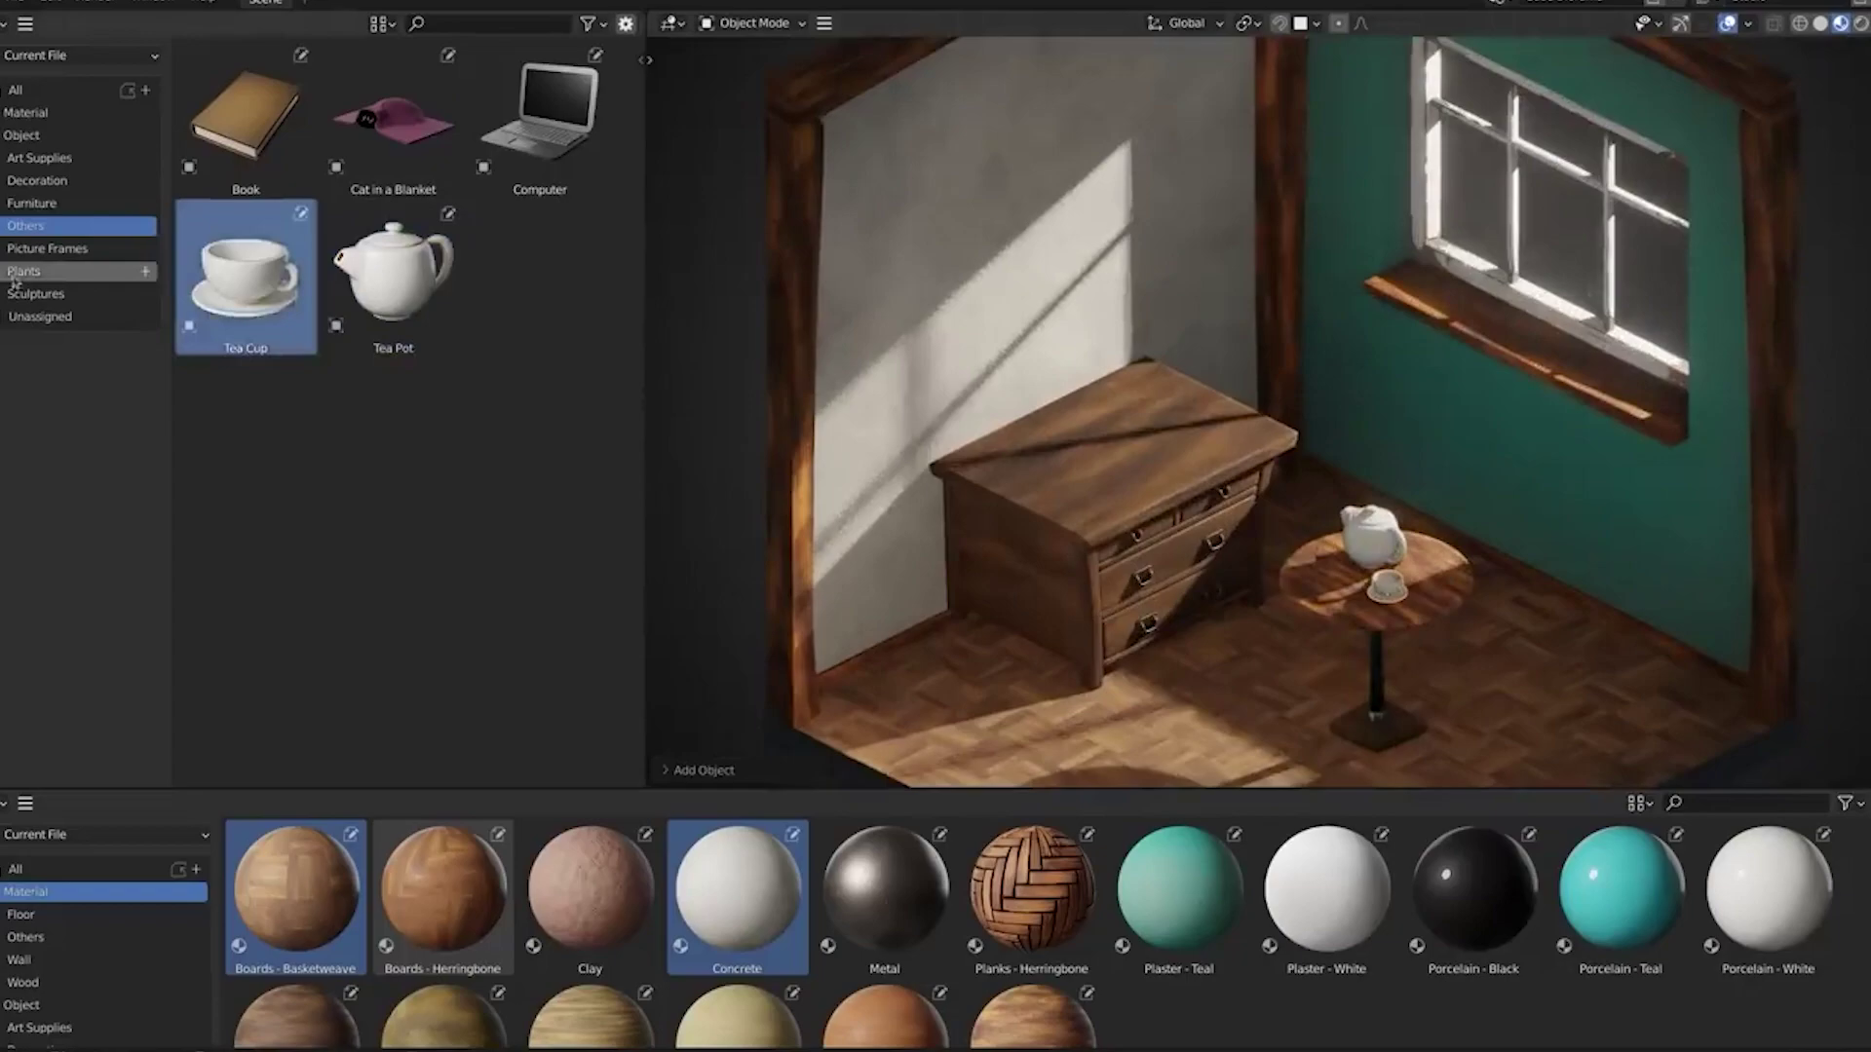
{"action": "left_click", "coordinate": [24, 271]}
{"action": "left_click_drag", "start_coordinate": [393, 117], "coordinate": [1213, 351]}
{"action": "left_click_drag", "start_coordinate": [246, 117], "coordinate": [1028, 428]}
Step: Apply the Wood 4 material from the asset library to the dresser's front
{"action": "scroll", "coordinate": [884, 926], "scroll_direction": "down", "scroll_amount": 2}
{"action": "left_click", "coordinate": [898, 979]}
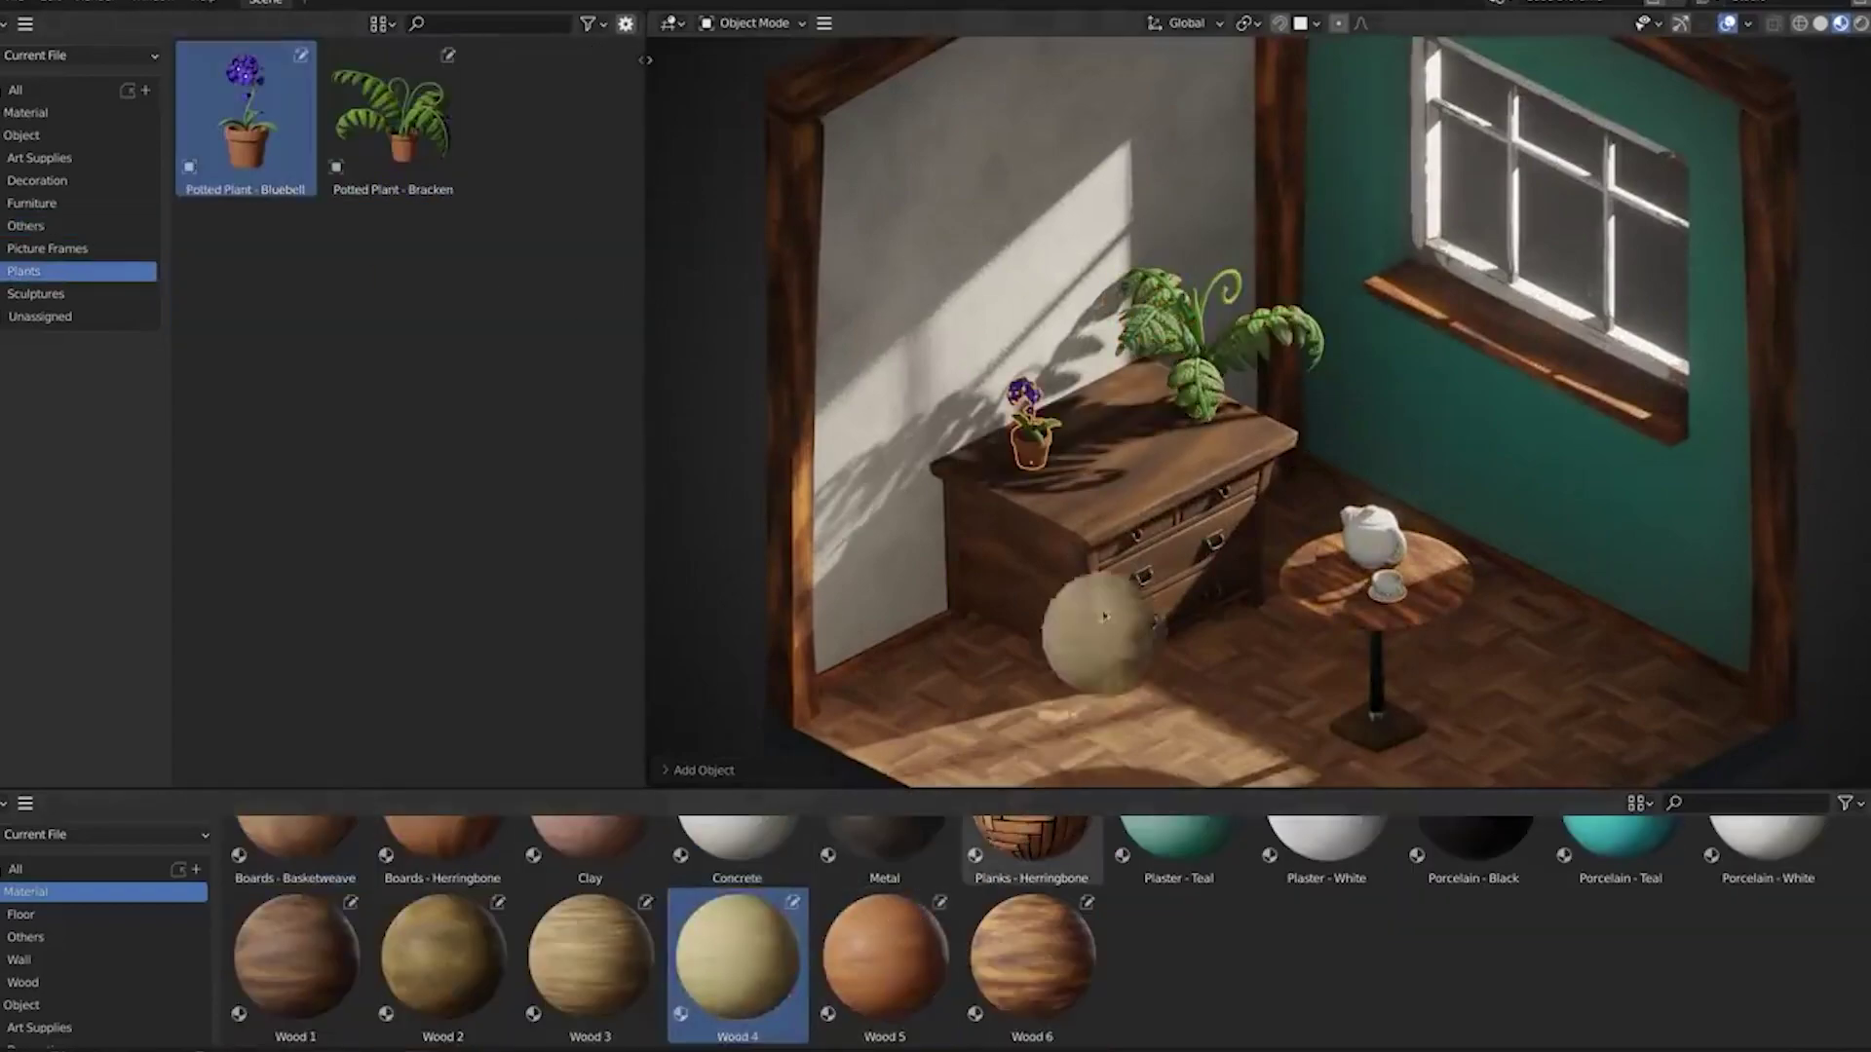
{"action": "left_click_drag", "start_coordinate": [1104, 616], "coordinate": [1101, 614]}
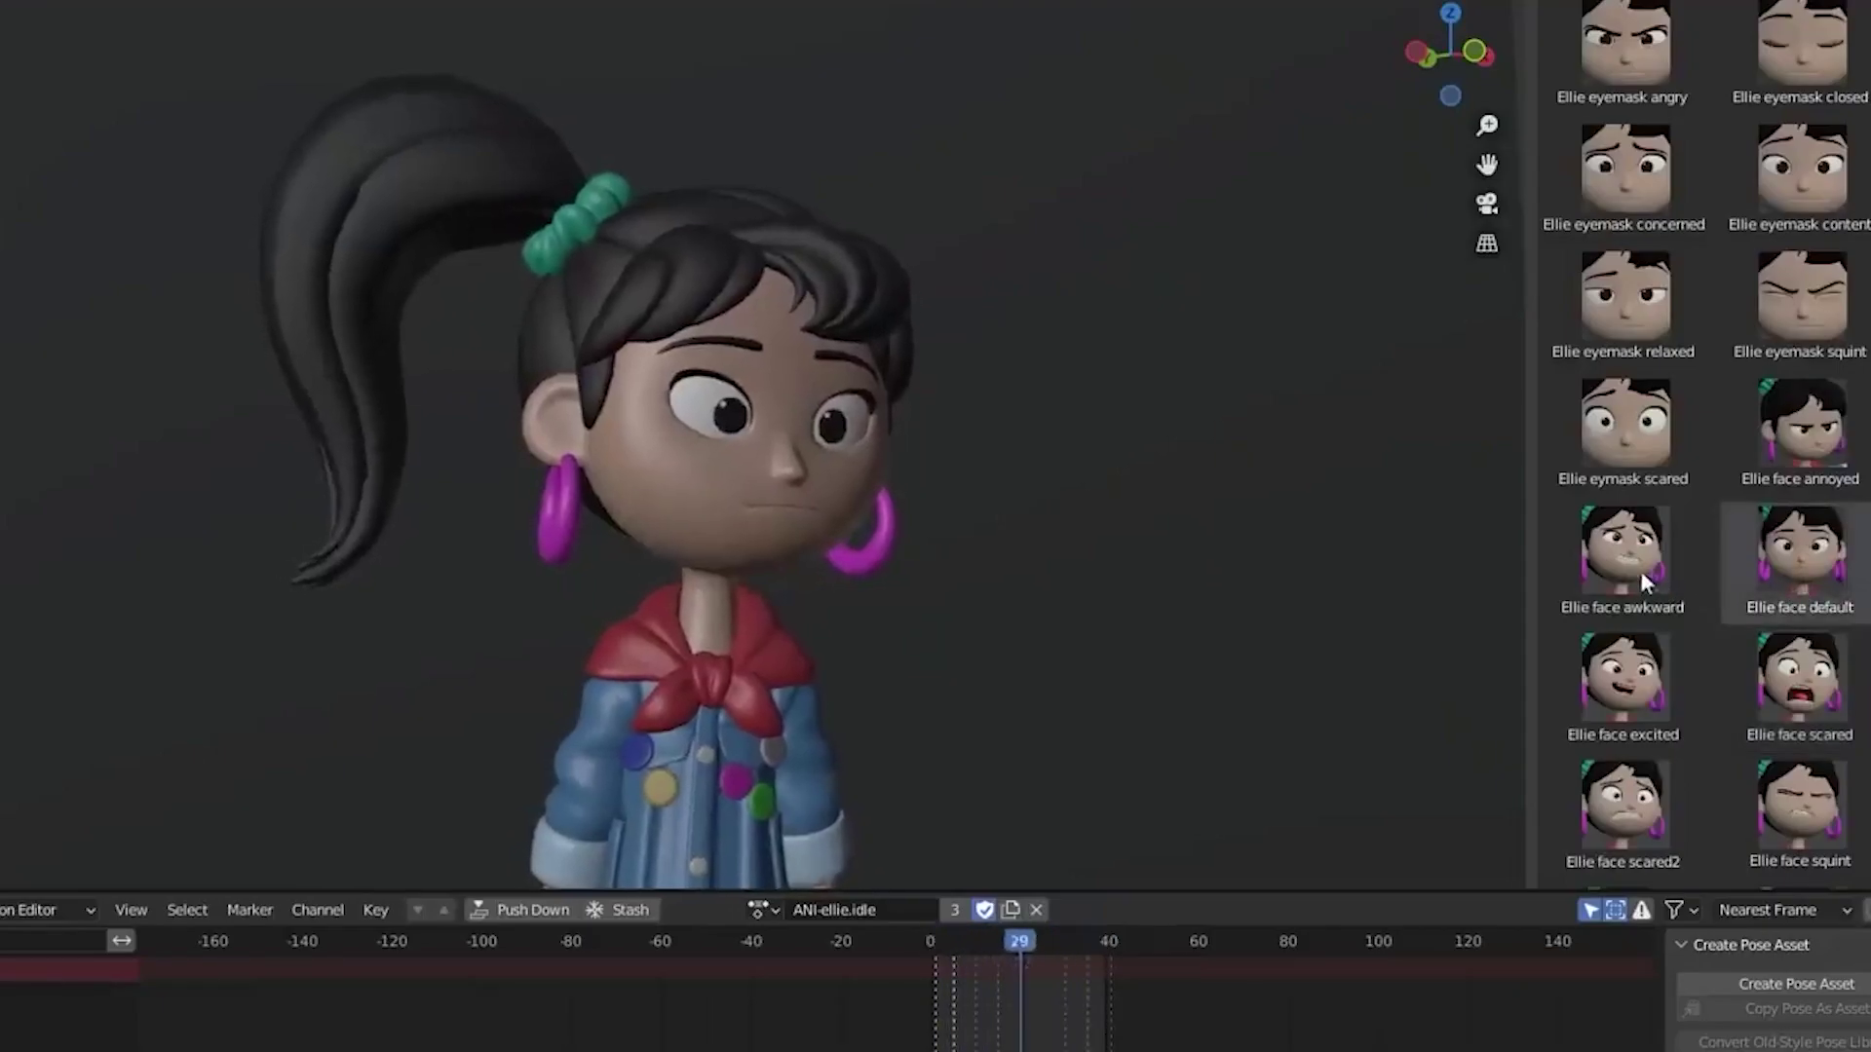
Step: Apply the "Ellie face awkward" pose asset to the character's face
{"action": "double_click", "coordinate": [1640, 575]}
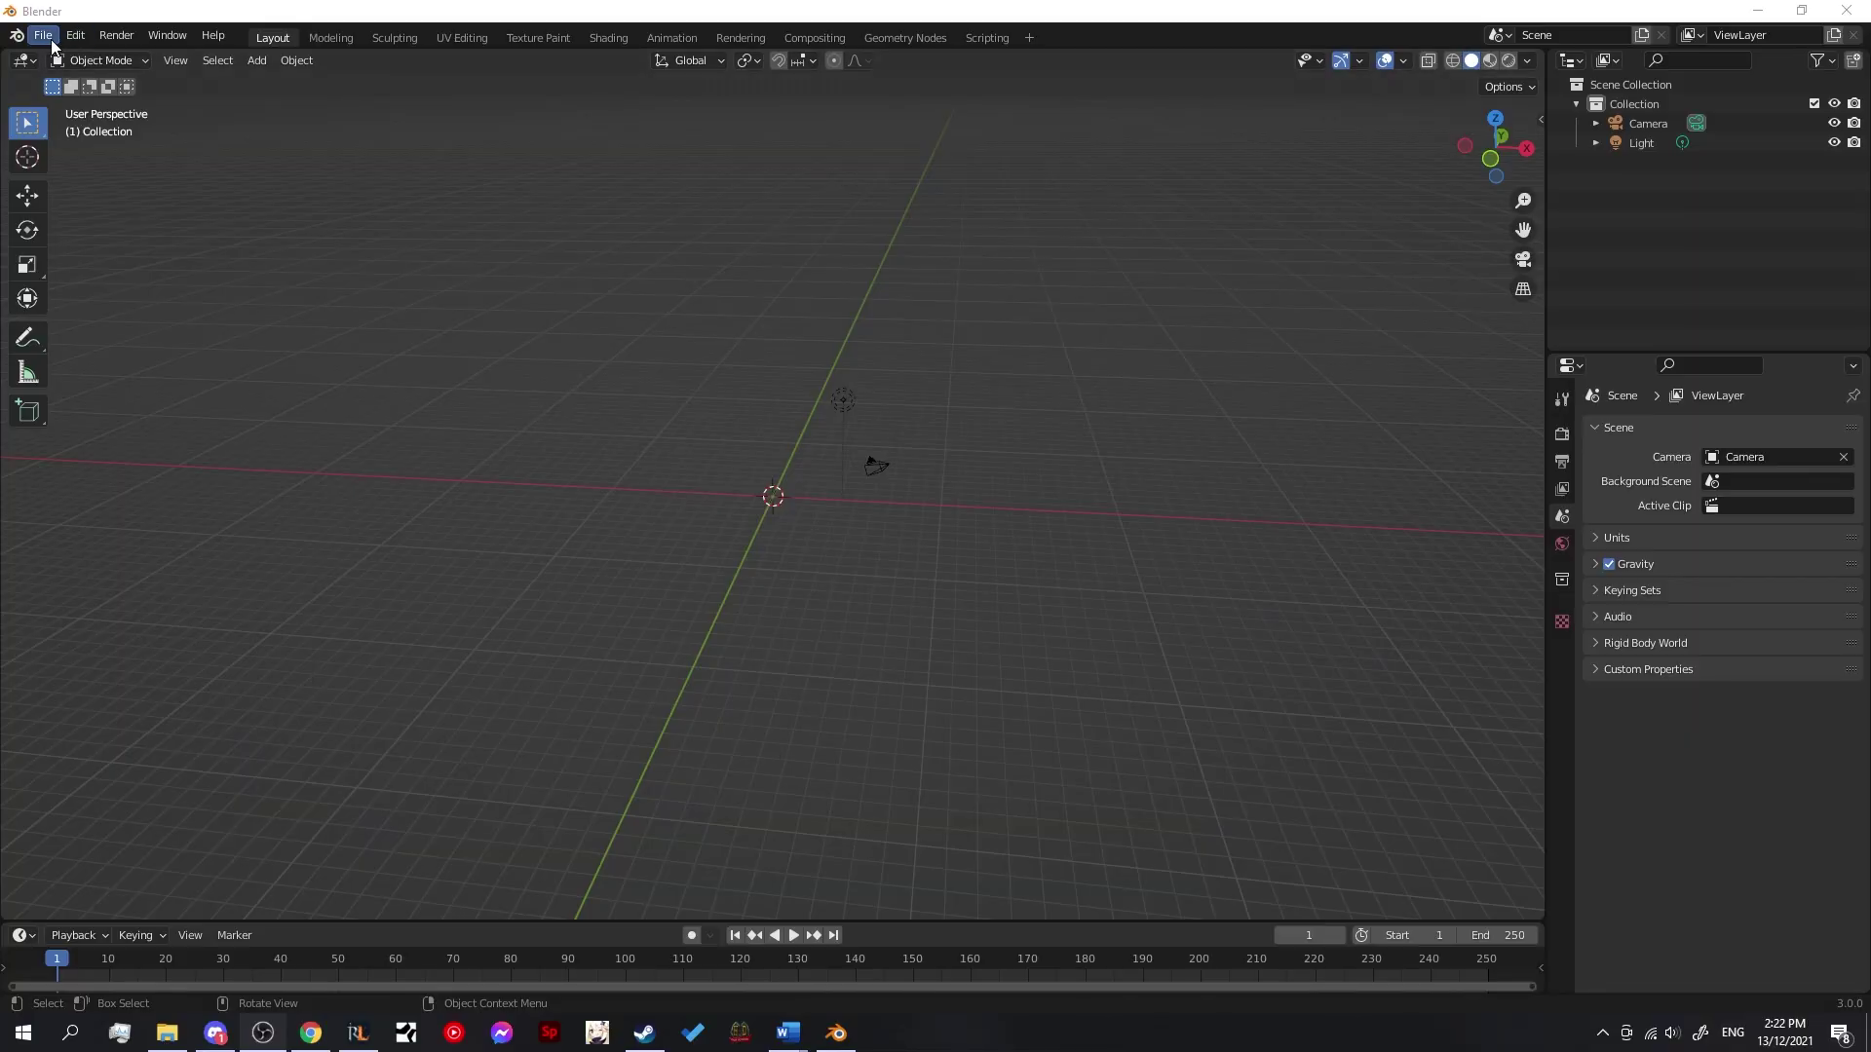
Step: In the empty Blender scene, import the exported player character's Wavefront OBJ file from the models folder
{"action": "left_click", "coordinate": [46, 37]}
{"action": "mouse_move", "coordinate": [148, 294]}
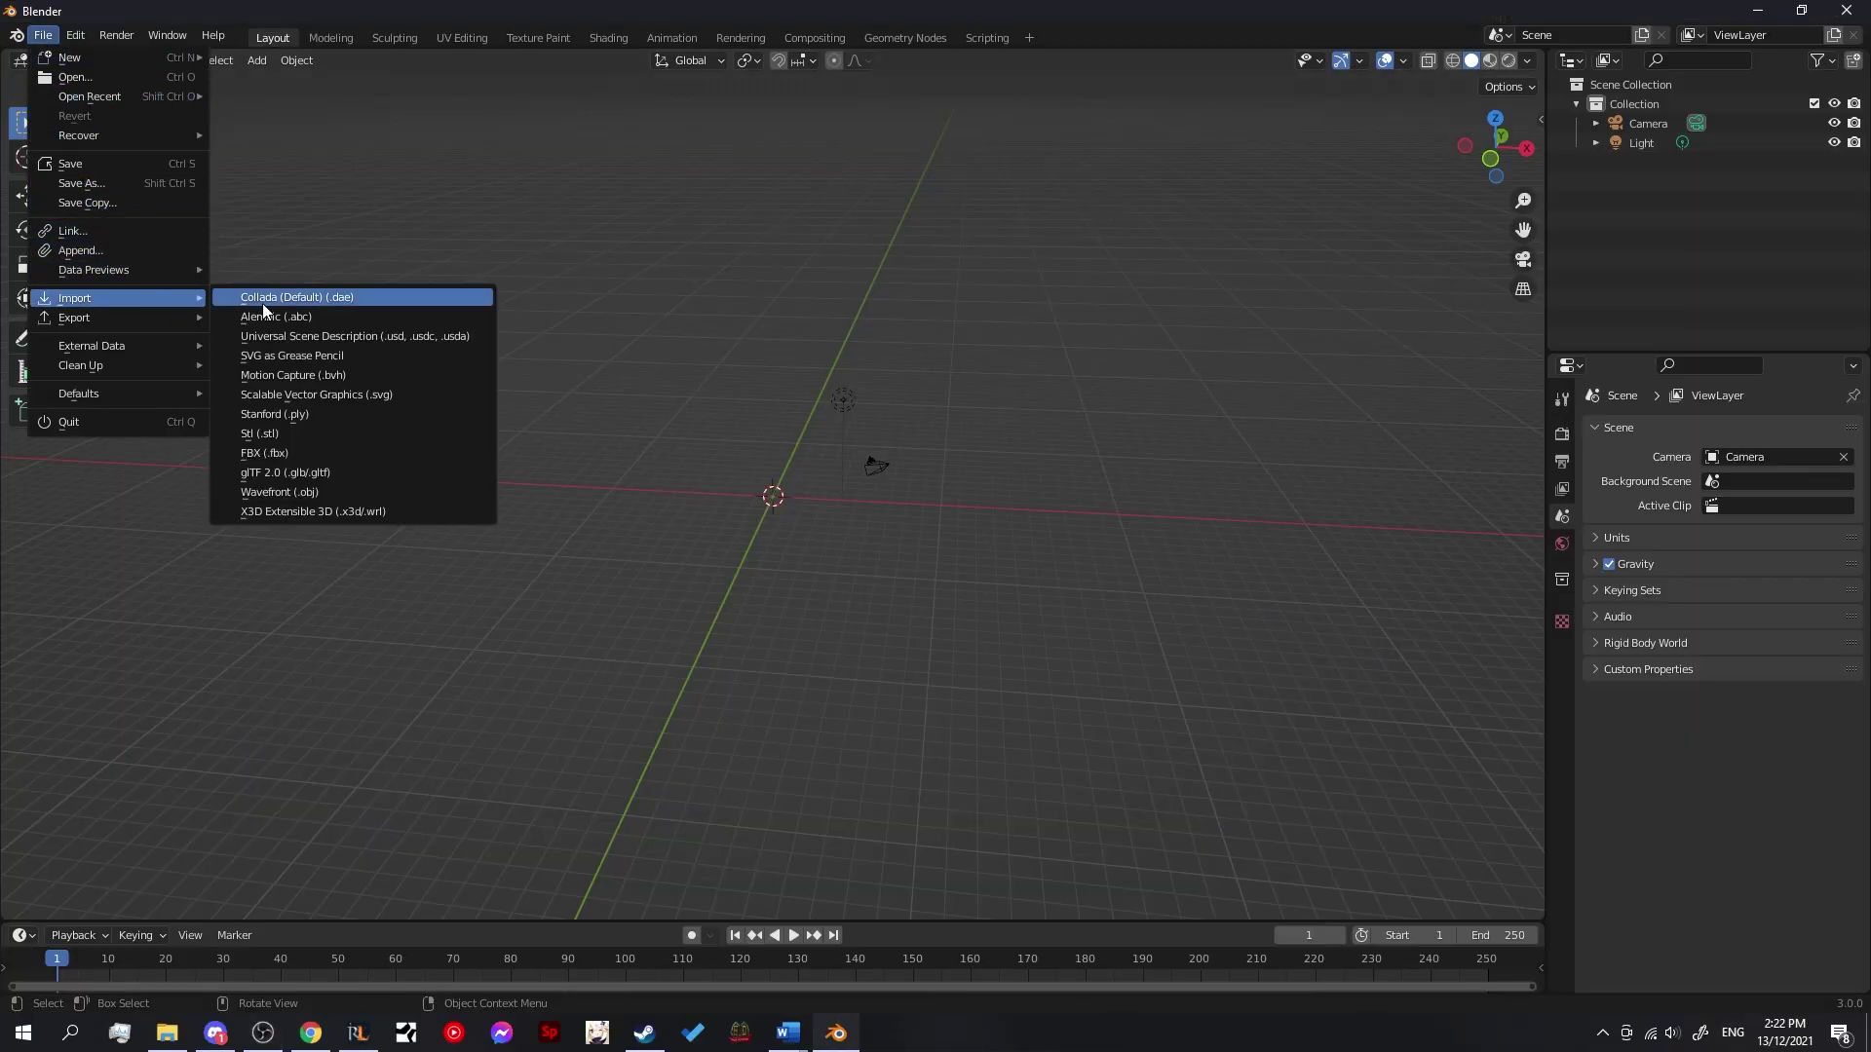
{"action": "left_click", "coordinate": [435, 491]}
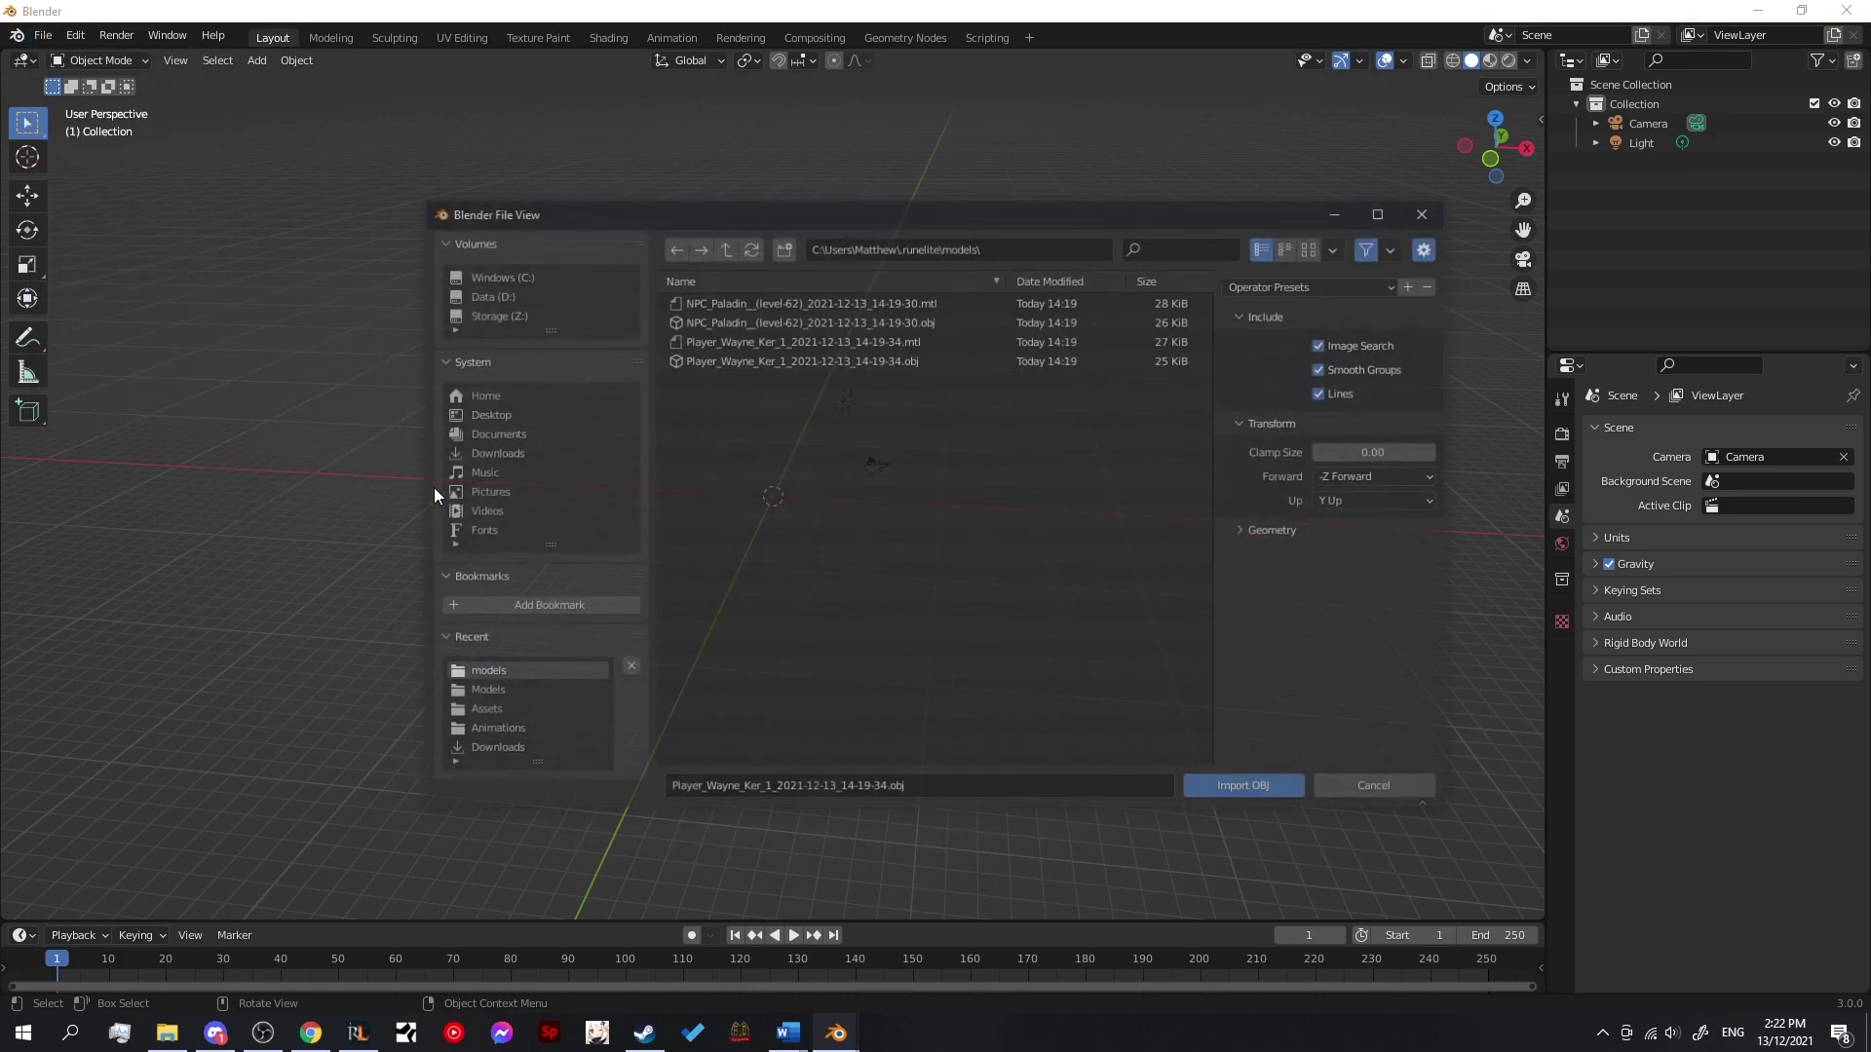
{"action": "left_click", "coordinate": [912, 365]}
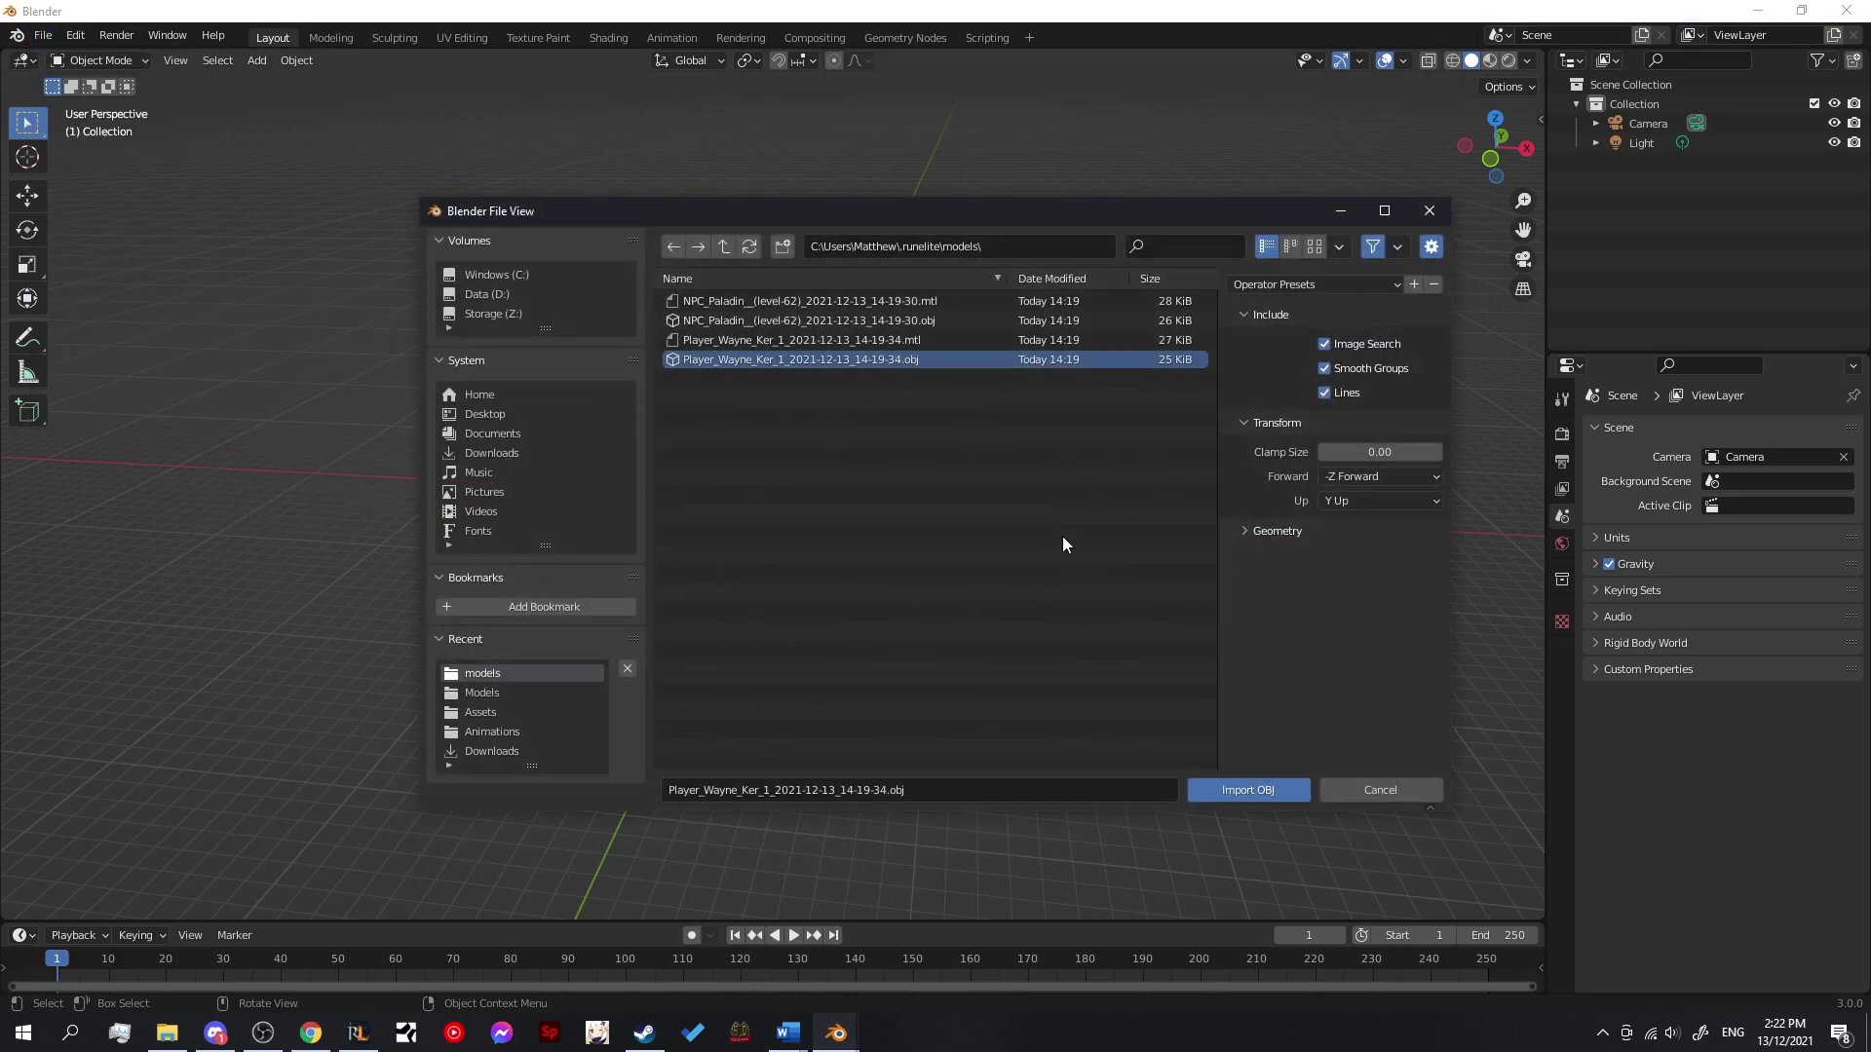
{"action": "left_click", "coordinate": [1259, 790]}
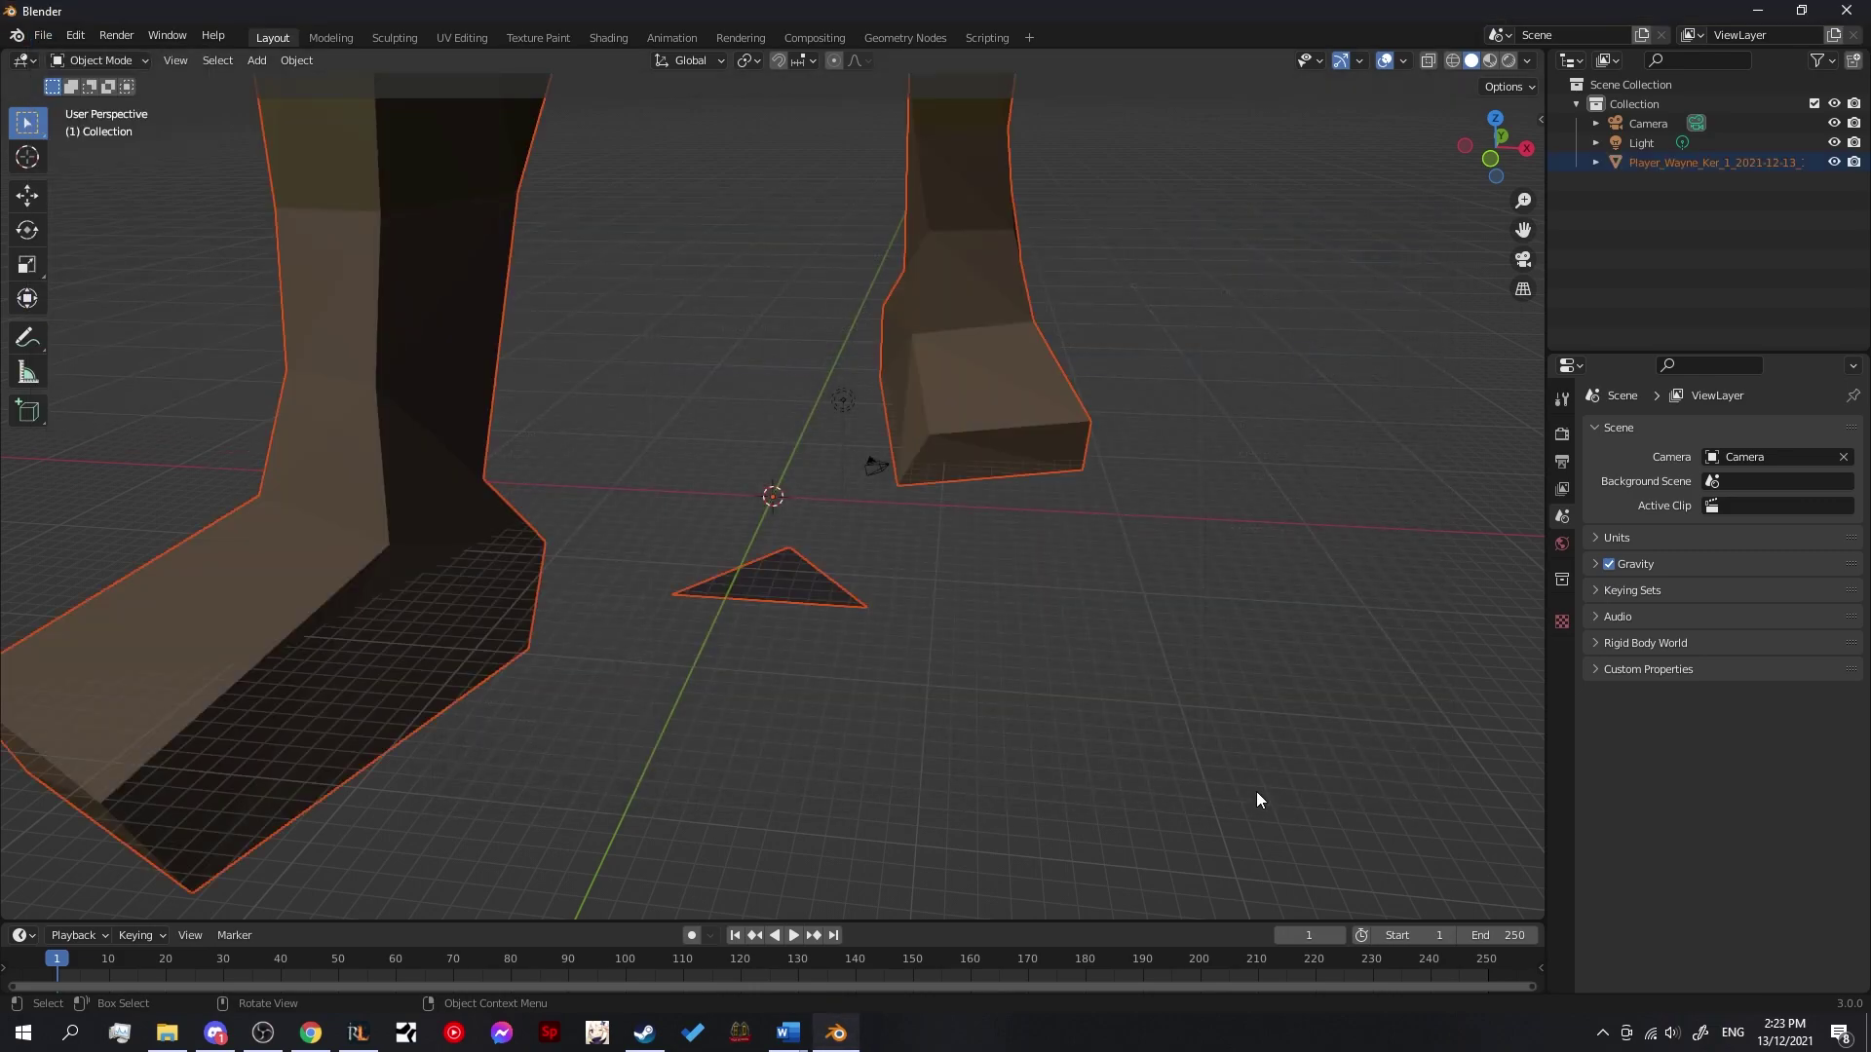
Step: Delete the faces of the stray triangle between the imported character's feet in Edit Mode
{"action": "scroll", "coordinate": [913, 339], "scroll_direction": "down", "scroll_amount": 6}
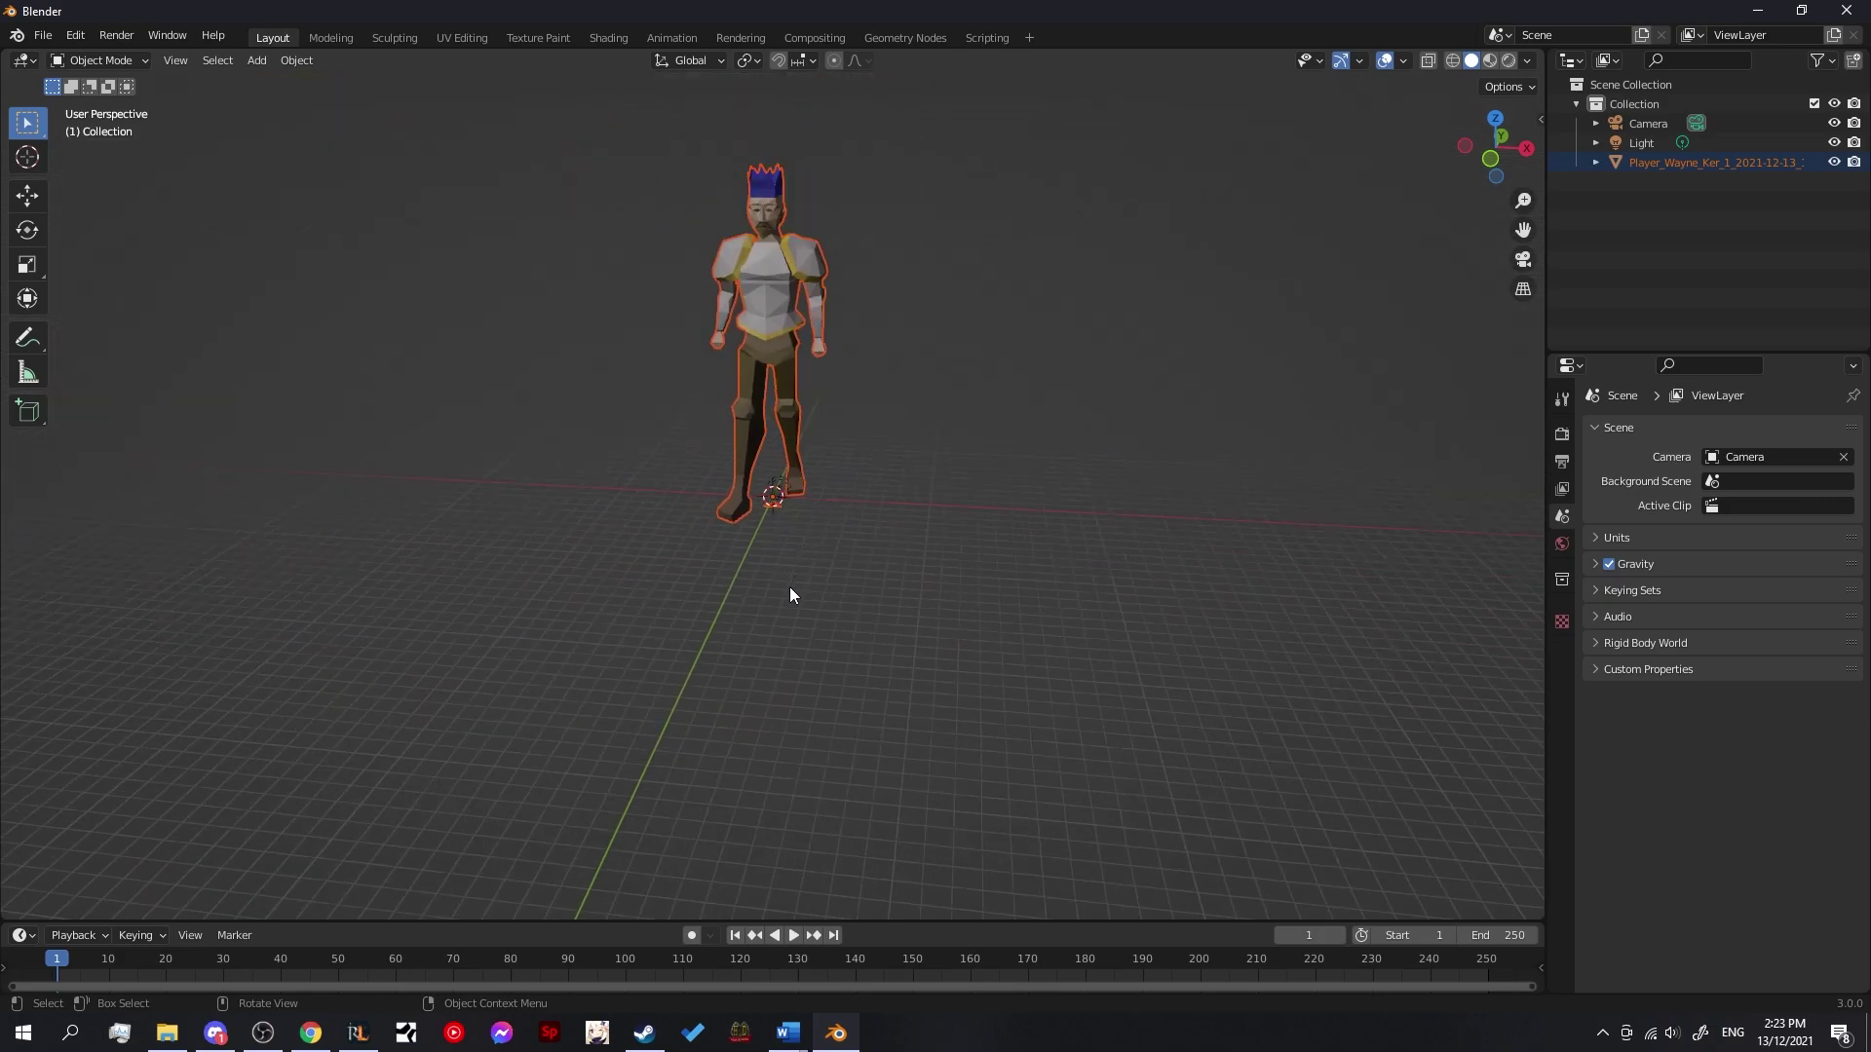
{"action": "scroll", "coordinate": [789, 587], "scroll_direction": "up", "scroll_amount": 8}
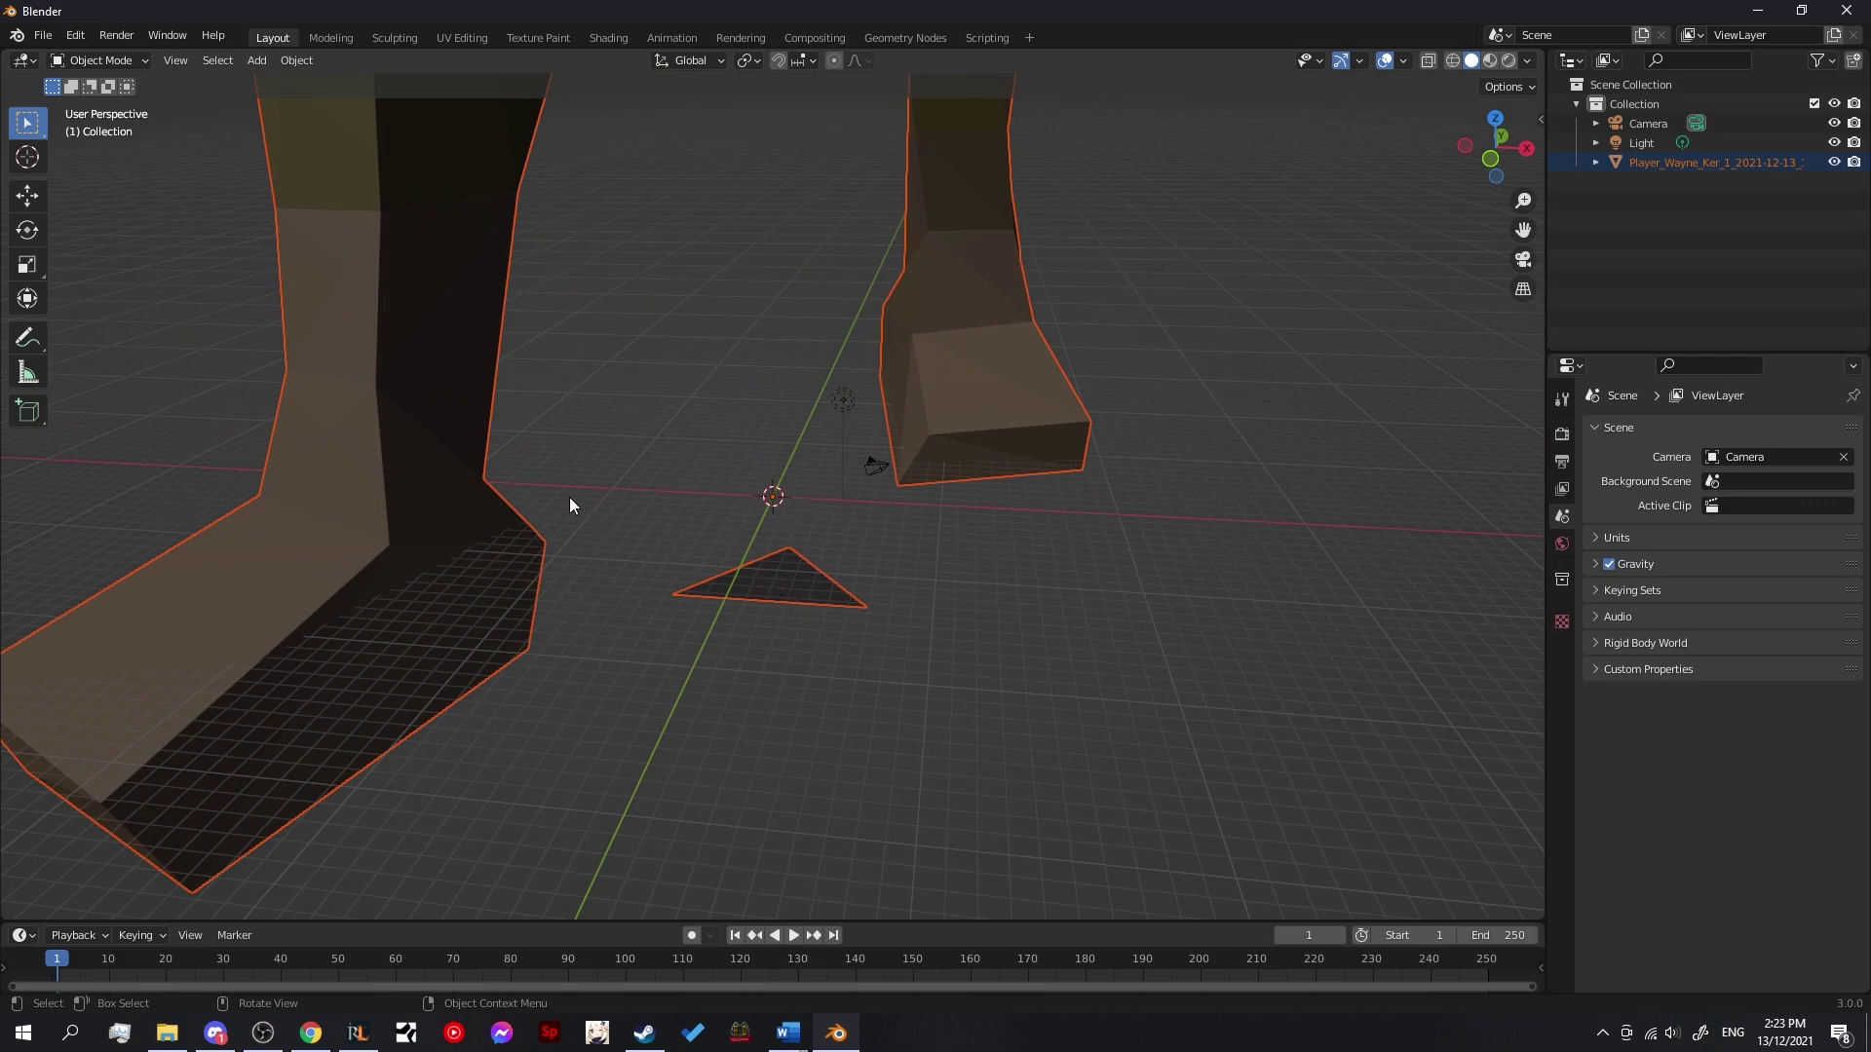
{"action": "left_click", "coordinate": [390, 209]}
{"action": "left_click", "coordinate": [112, 65]}
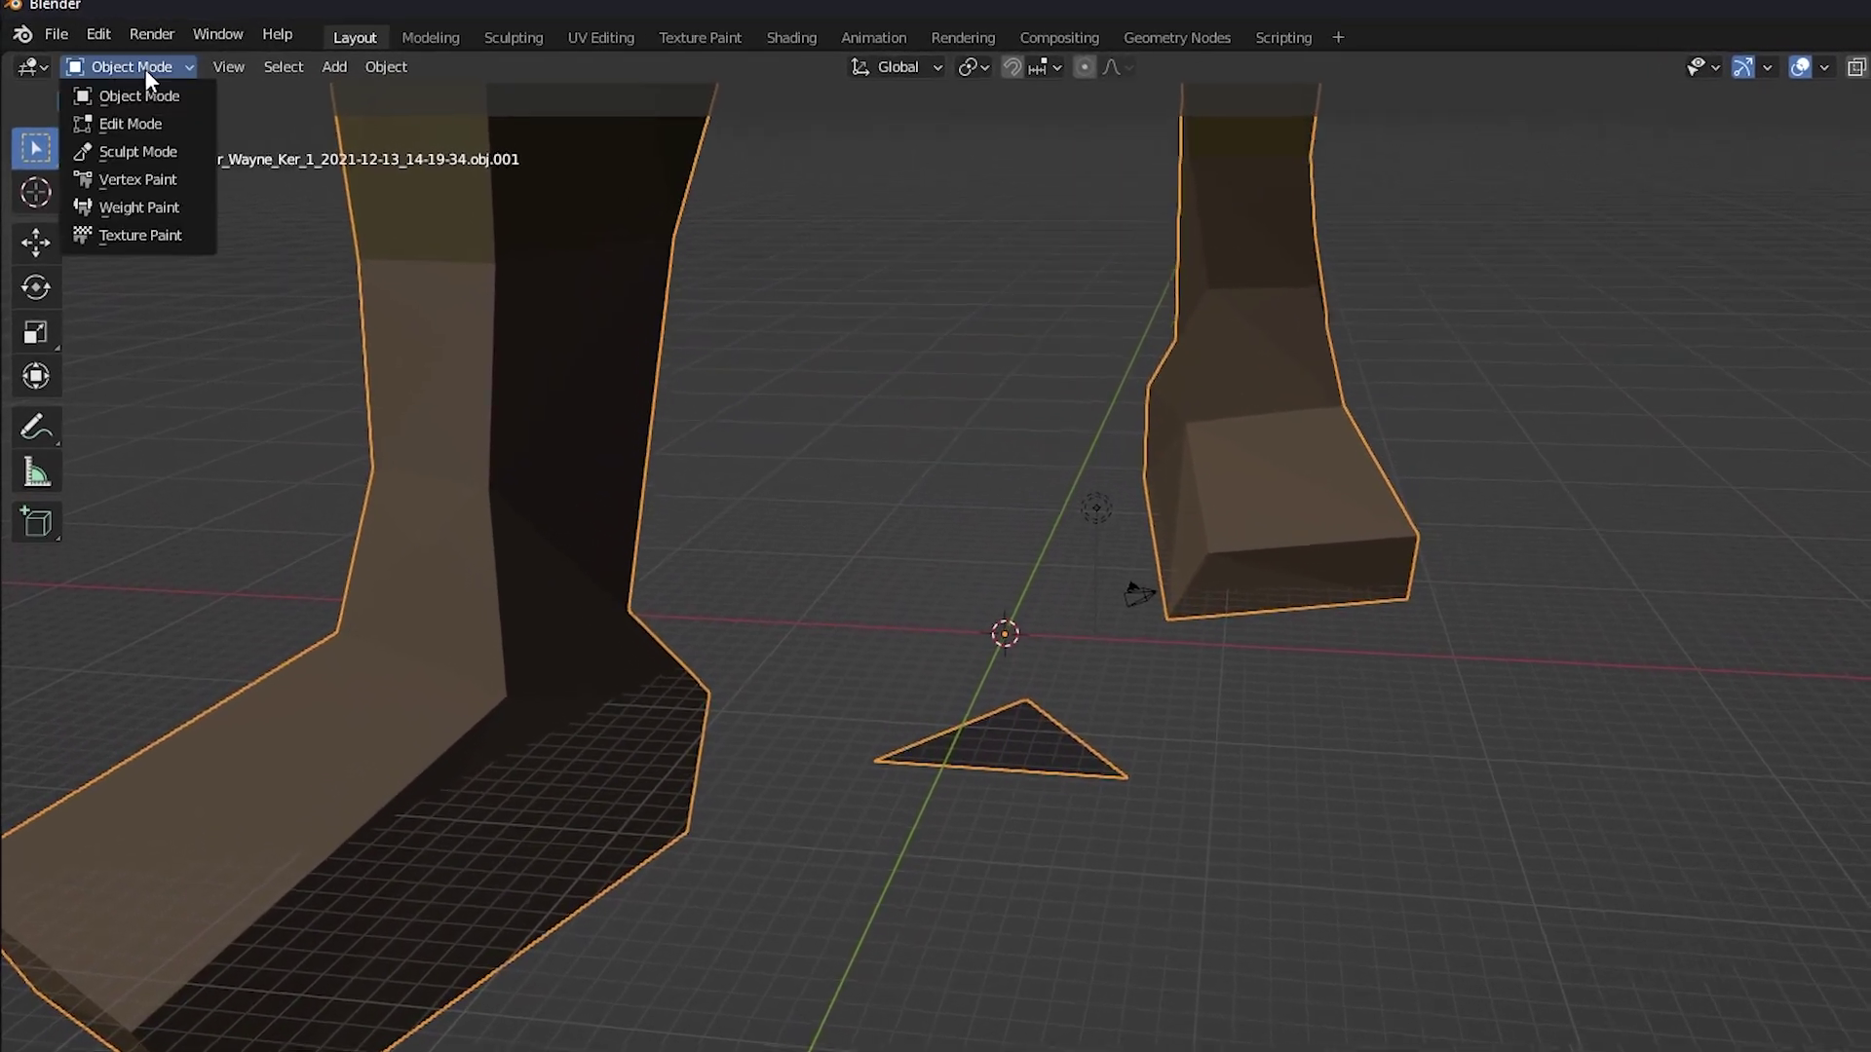
{"action": "left_click", "coordinate": [146, 124]}
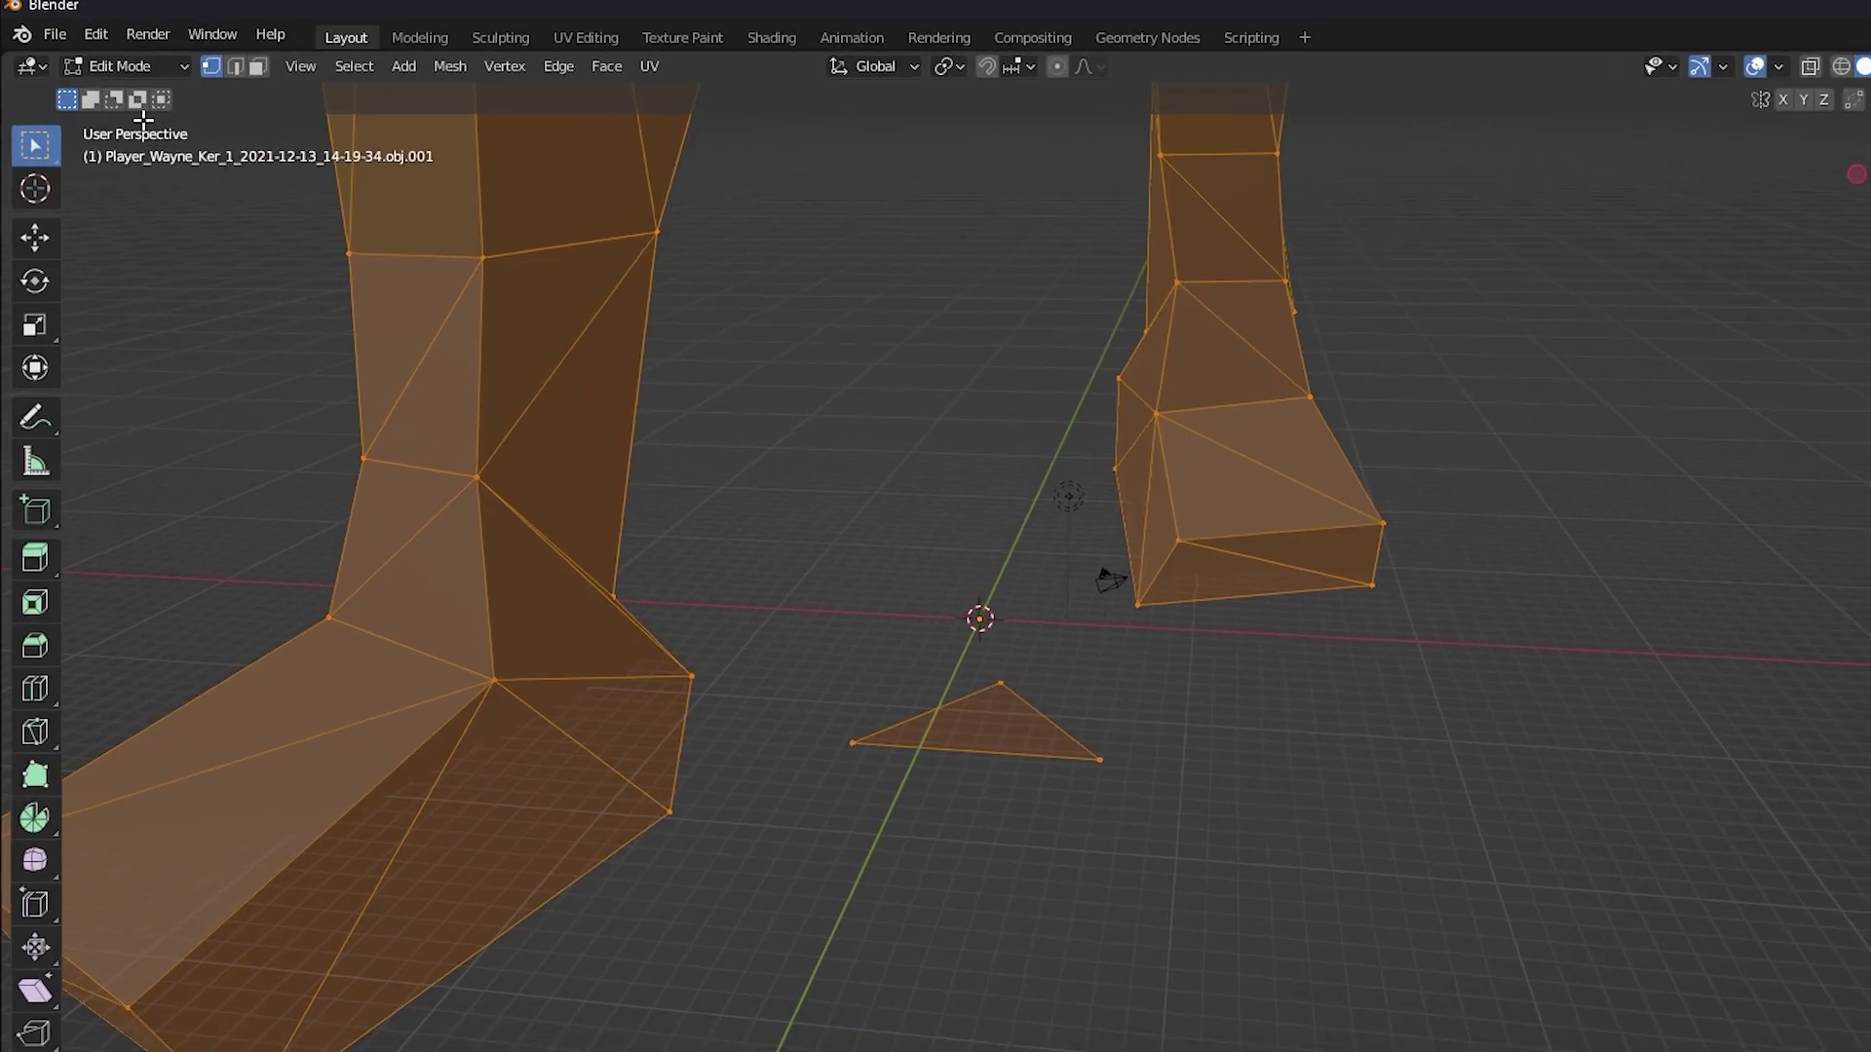
{"action": "left_click_drag", "start_coordinate": [785, 536], "coordinate": [1104, 846]}
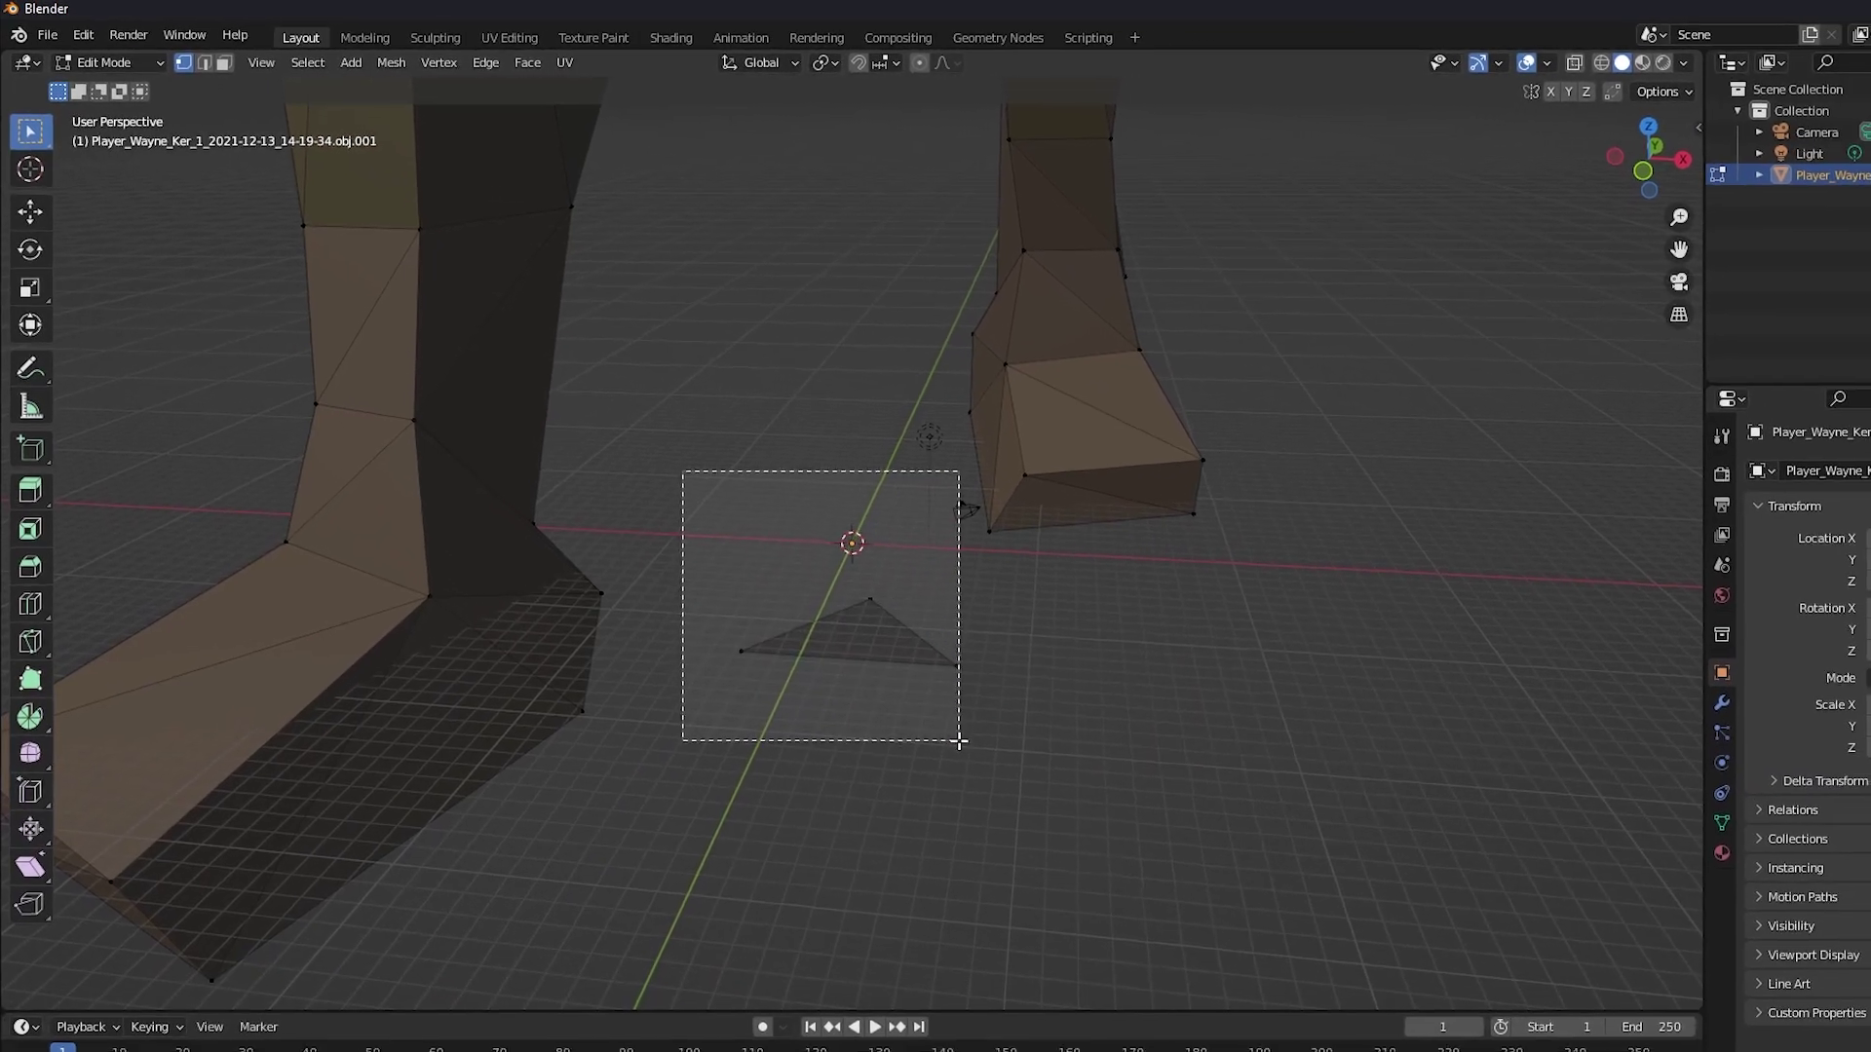
{"action": "left_click_drag", "start_coordinate": [960, 743], "coordinate": [969, 748]}
{"action": "key", "text": "x"}
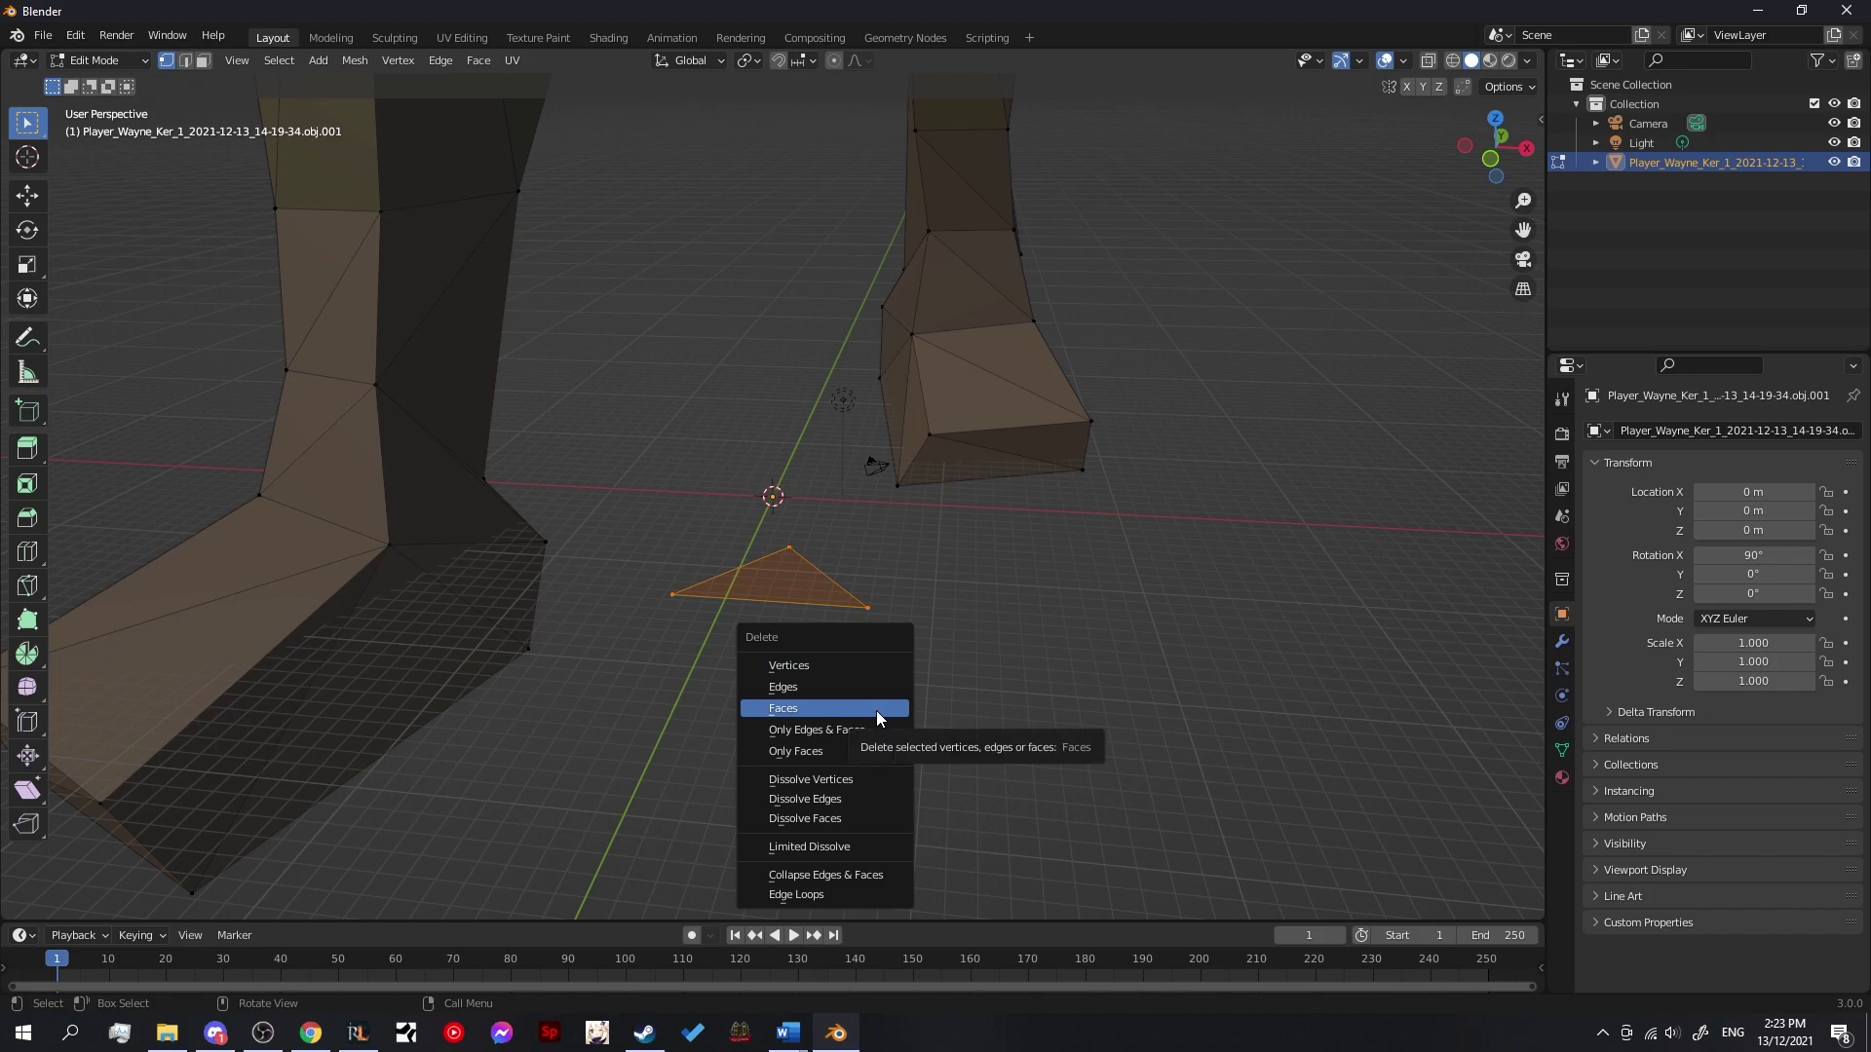
{"action": "left_click", "coordinate": [875, 710]}
{"action": "scroll", "coordinate": [840, 605], "scroll_direction": "down", "scroll_amount": 5}
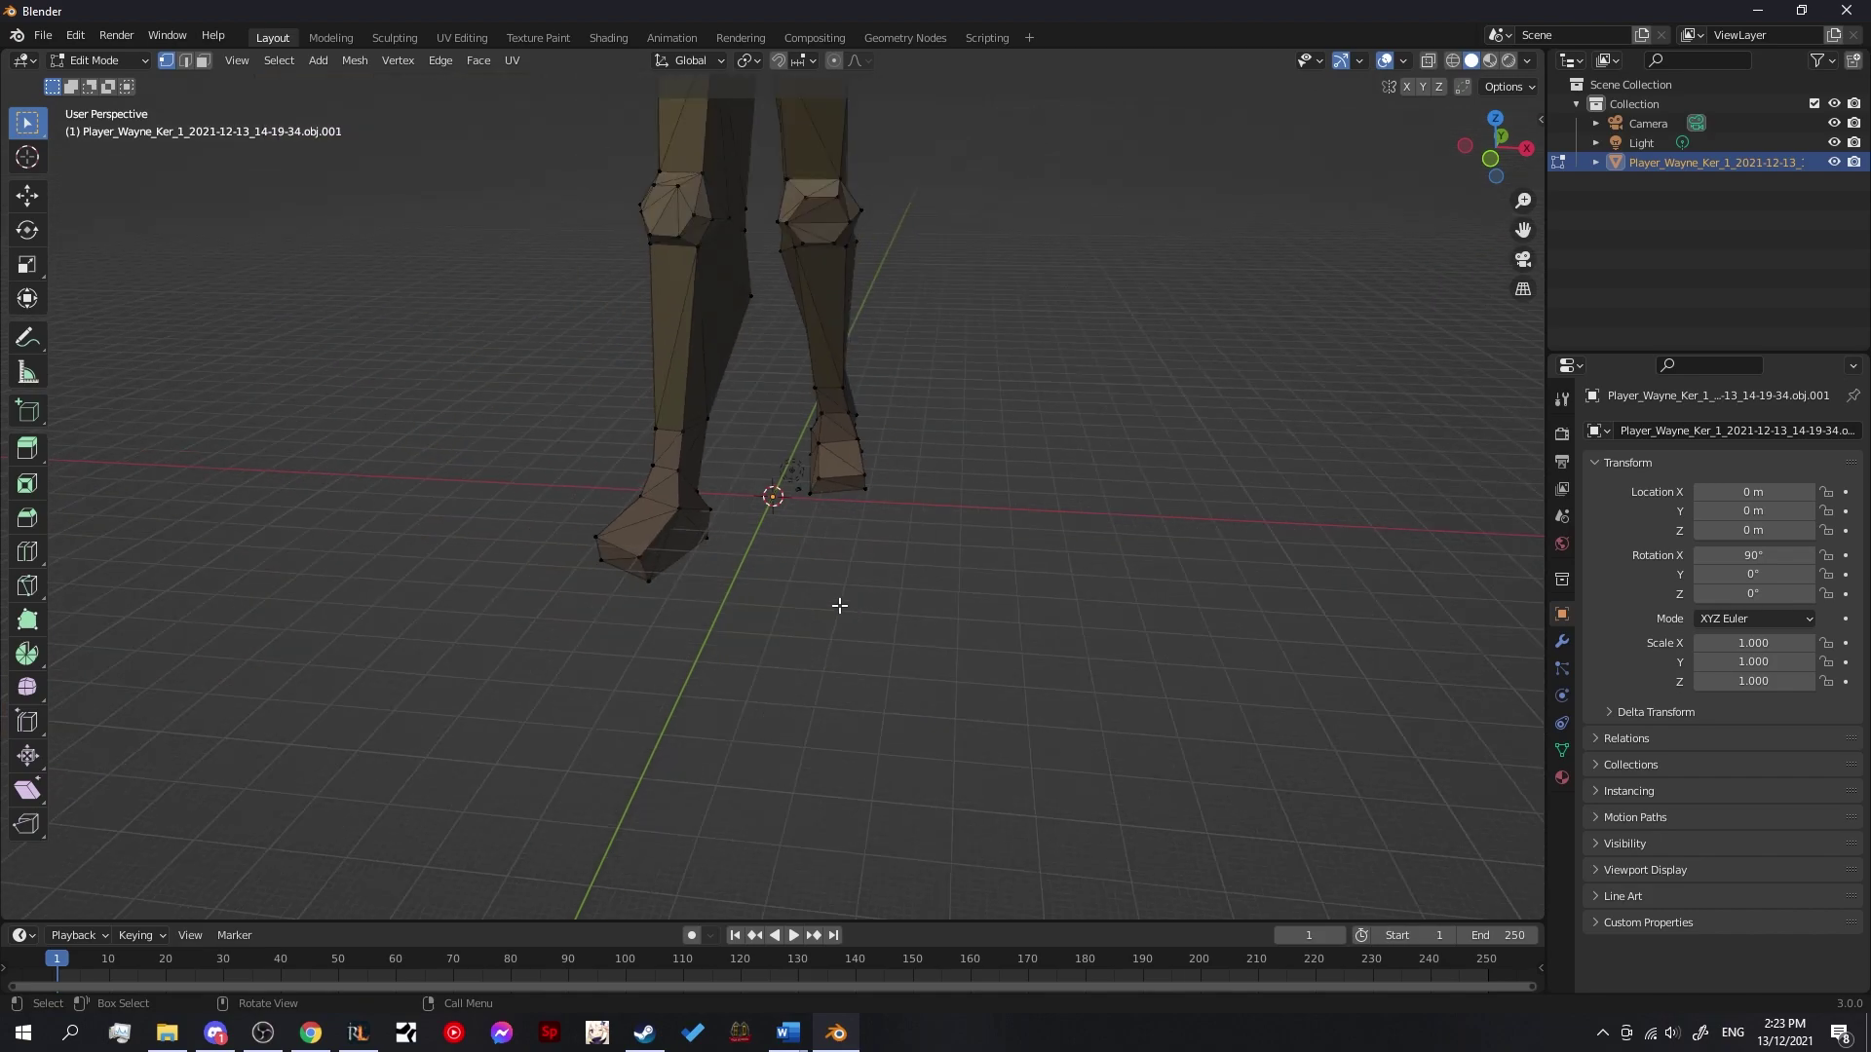
Step: Export the edited character model in FBX format
{"action": "left_click", "coordinate": [44, 36]}
{"action": "mouse_move", "coordinate": [138, 315]}
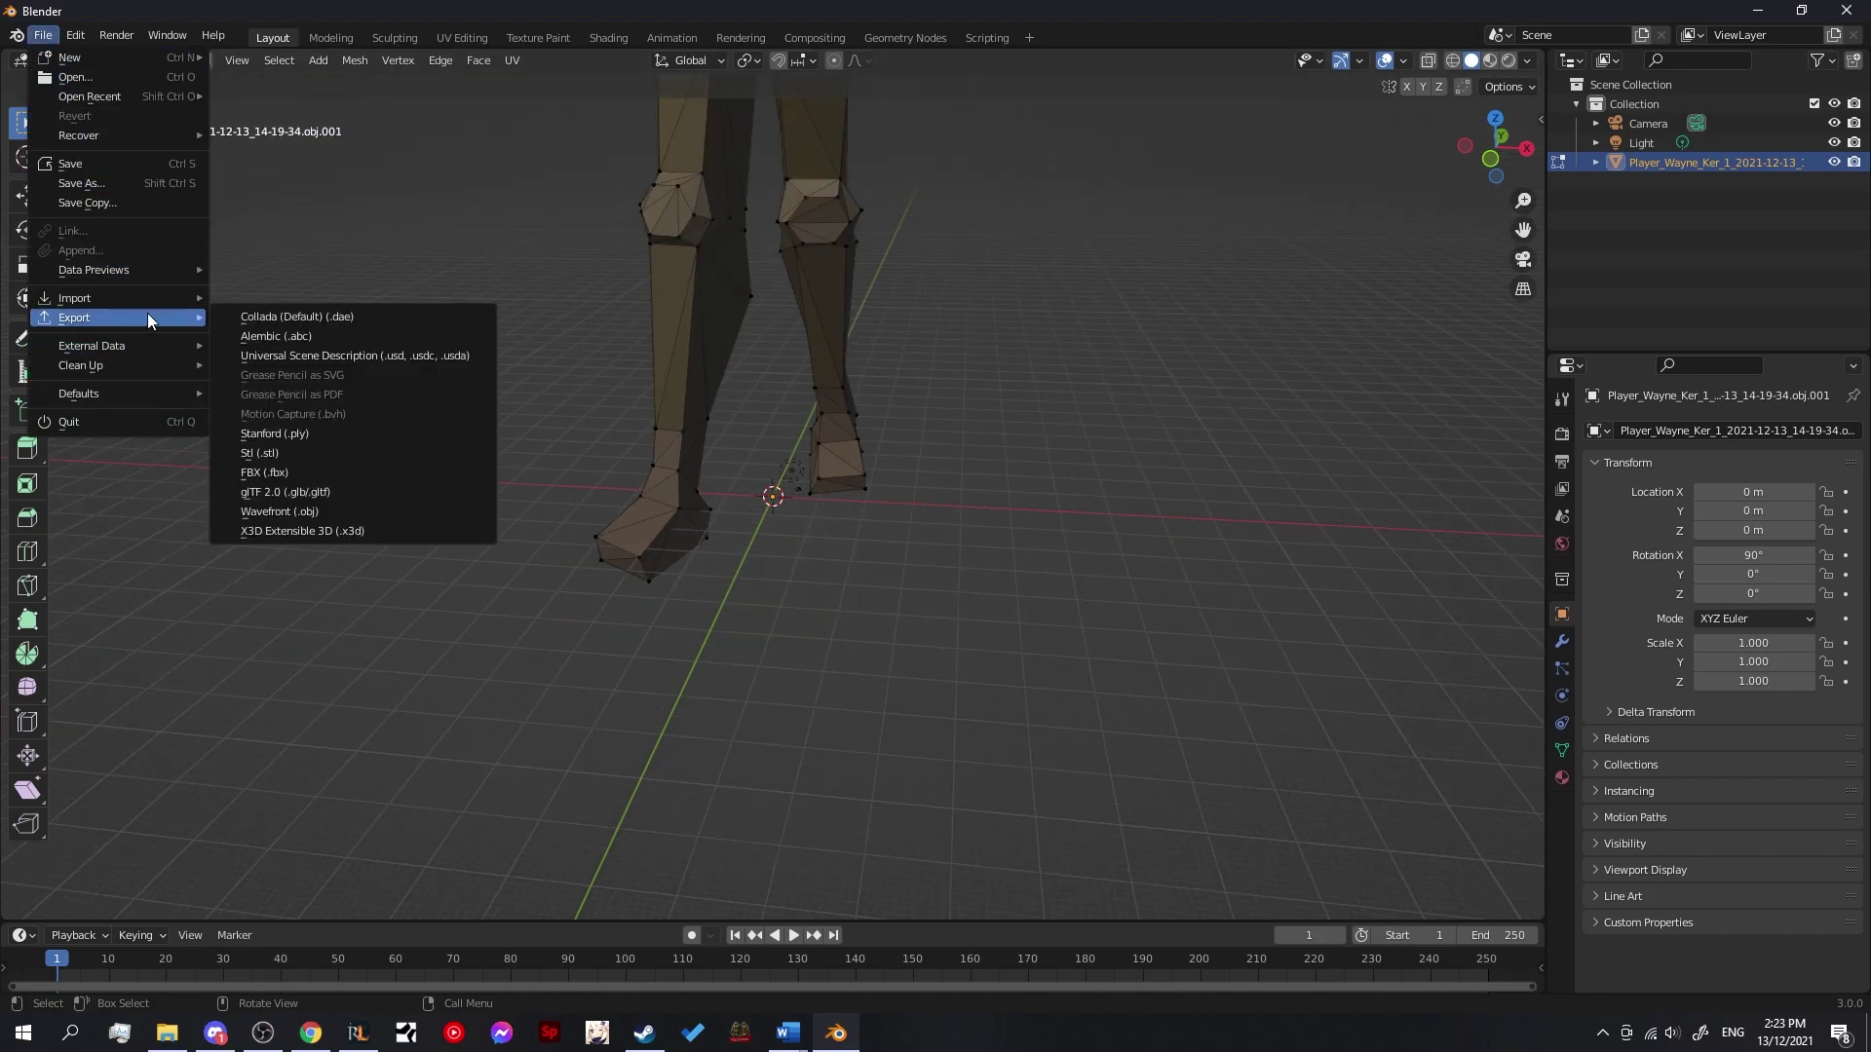
{"action": "left_click", "coordinate": [397, 473]}
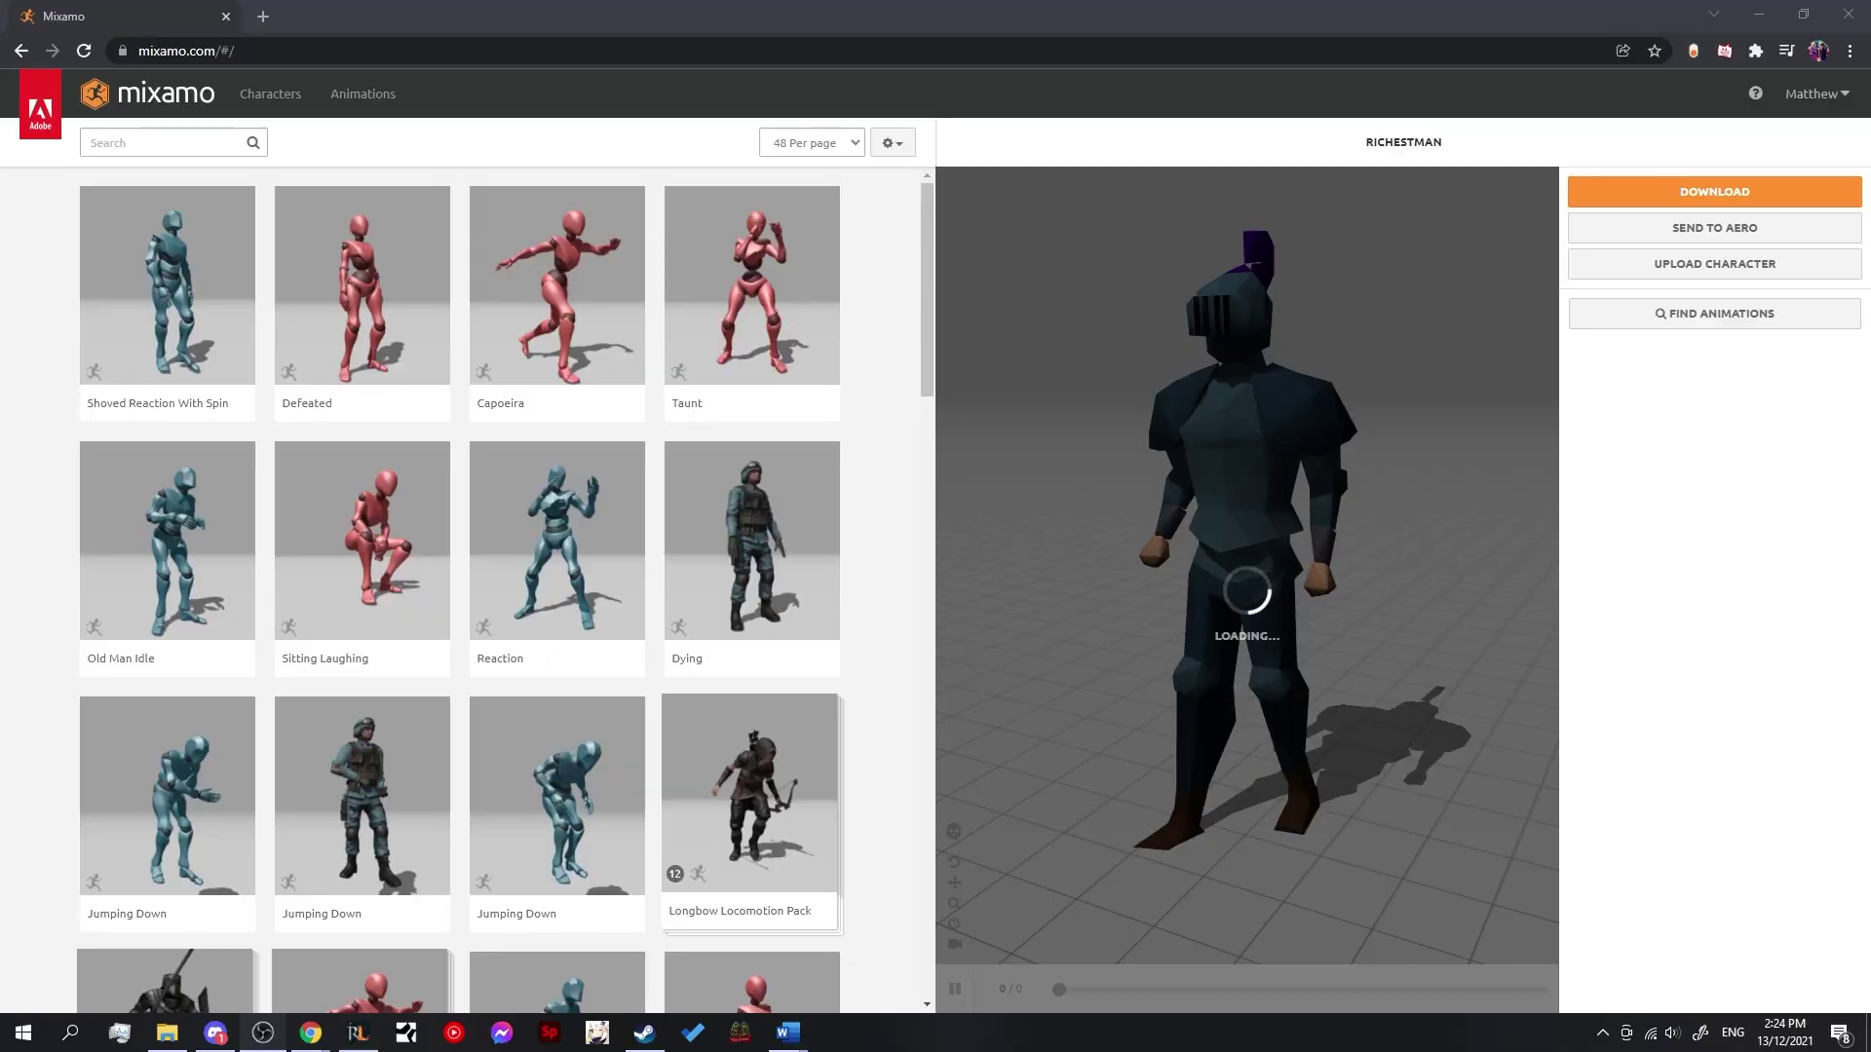
Step: Switch to Mixamo and upload the Test file from the models folder as a new character
{"action": "left_click", "coordinate": [1723, 269]}
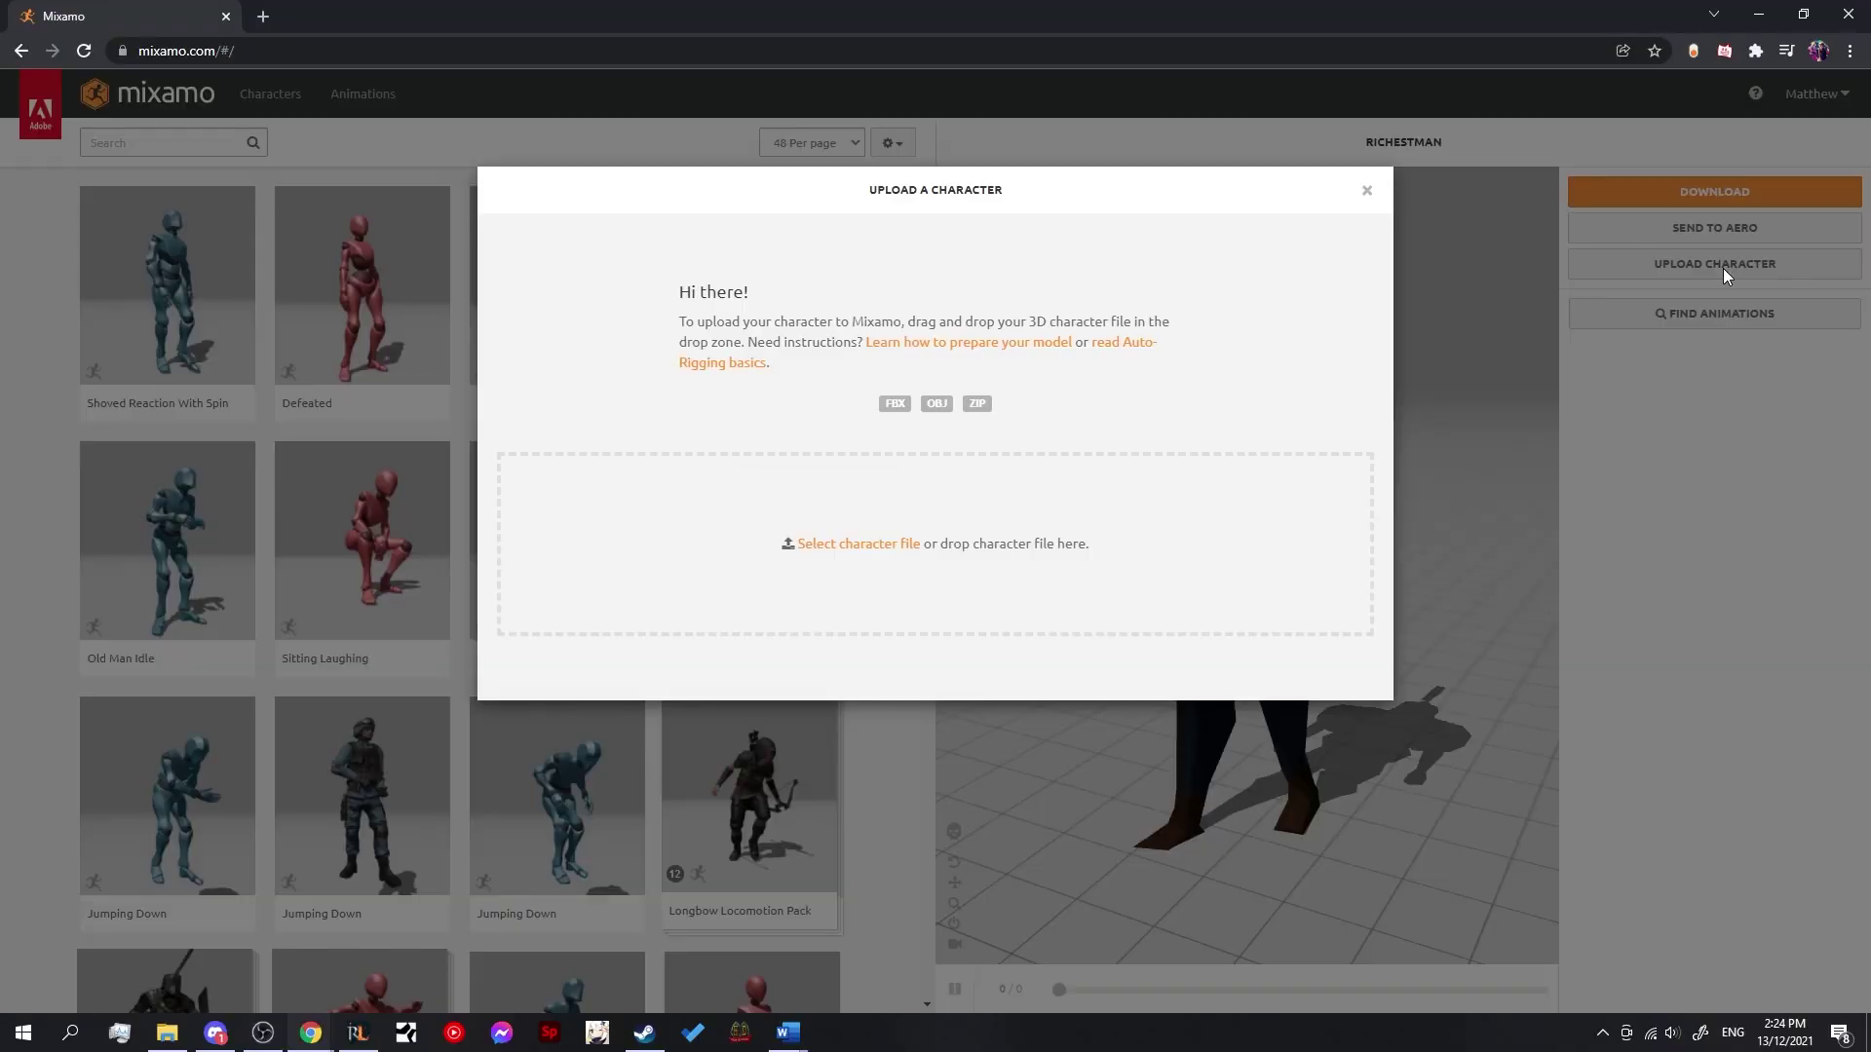
{"action": "left_click", "coordinate": [168, 1033]}
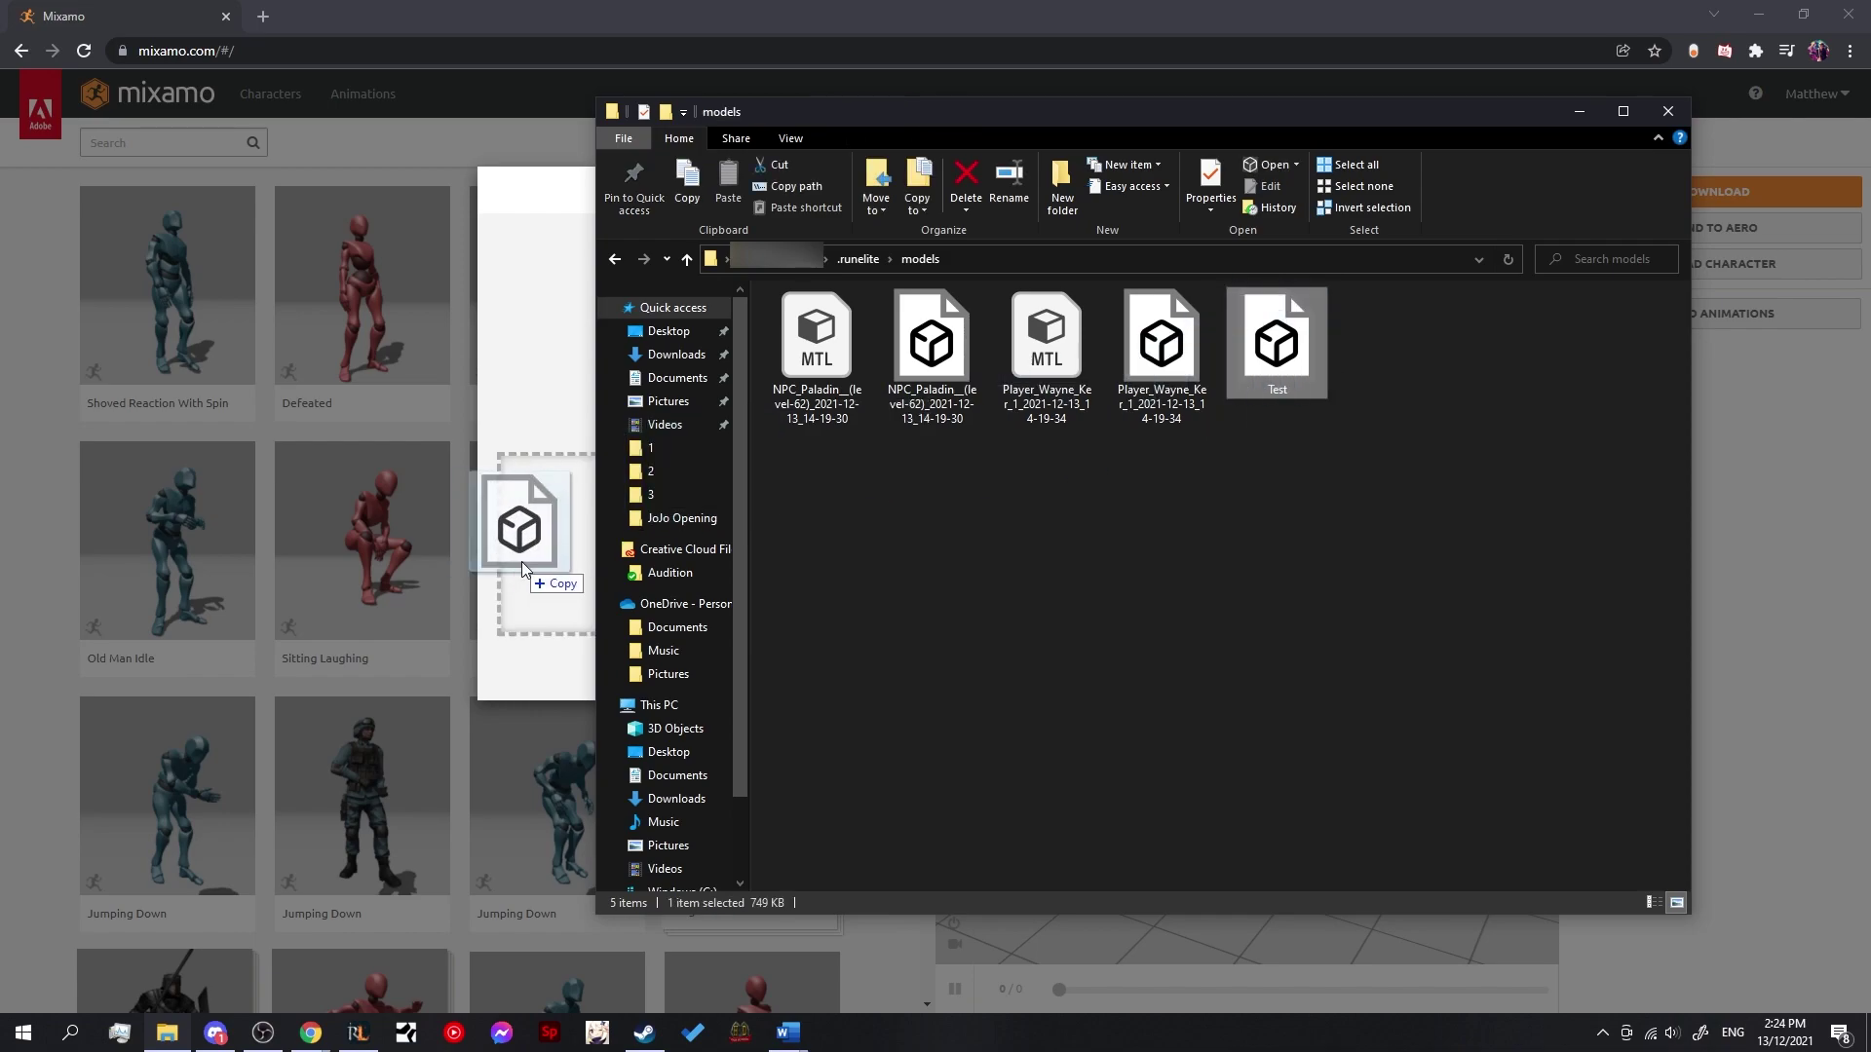
{"action": "left_click_drag", "start_coordinate": [523, 562], "coordinate": [523, 563]}
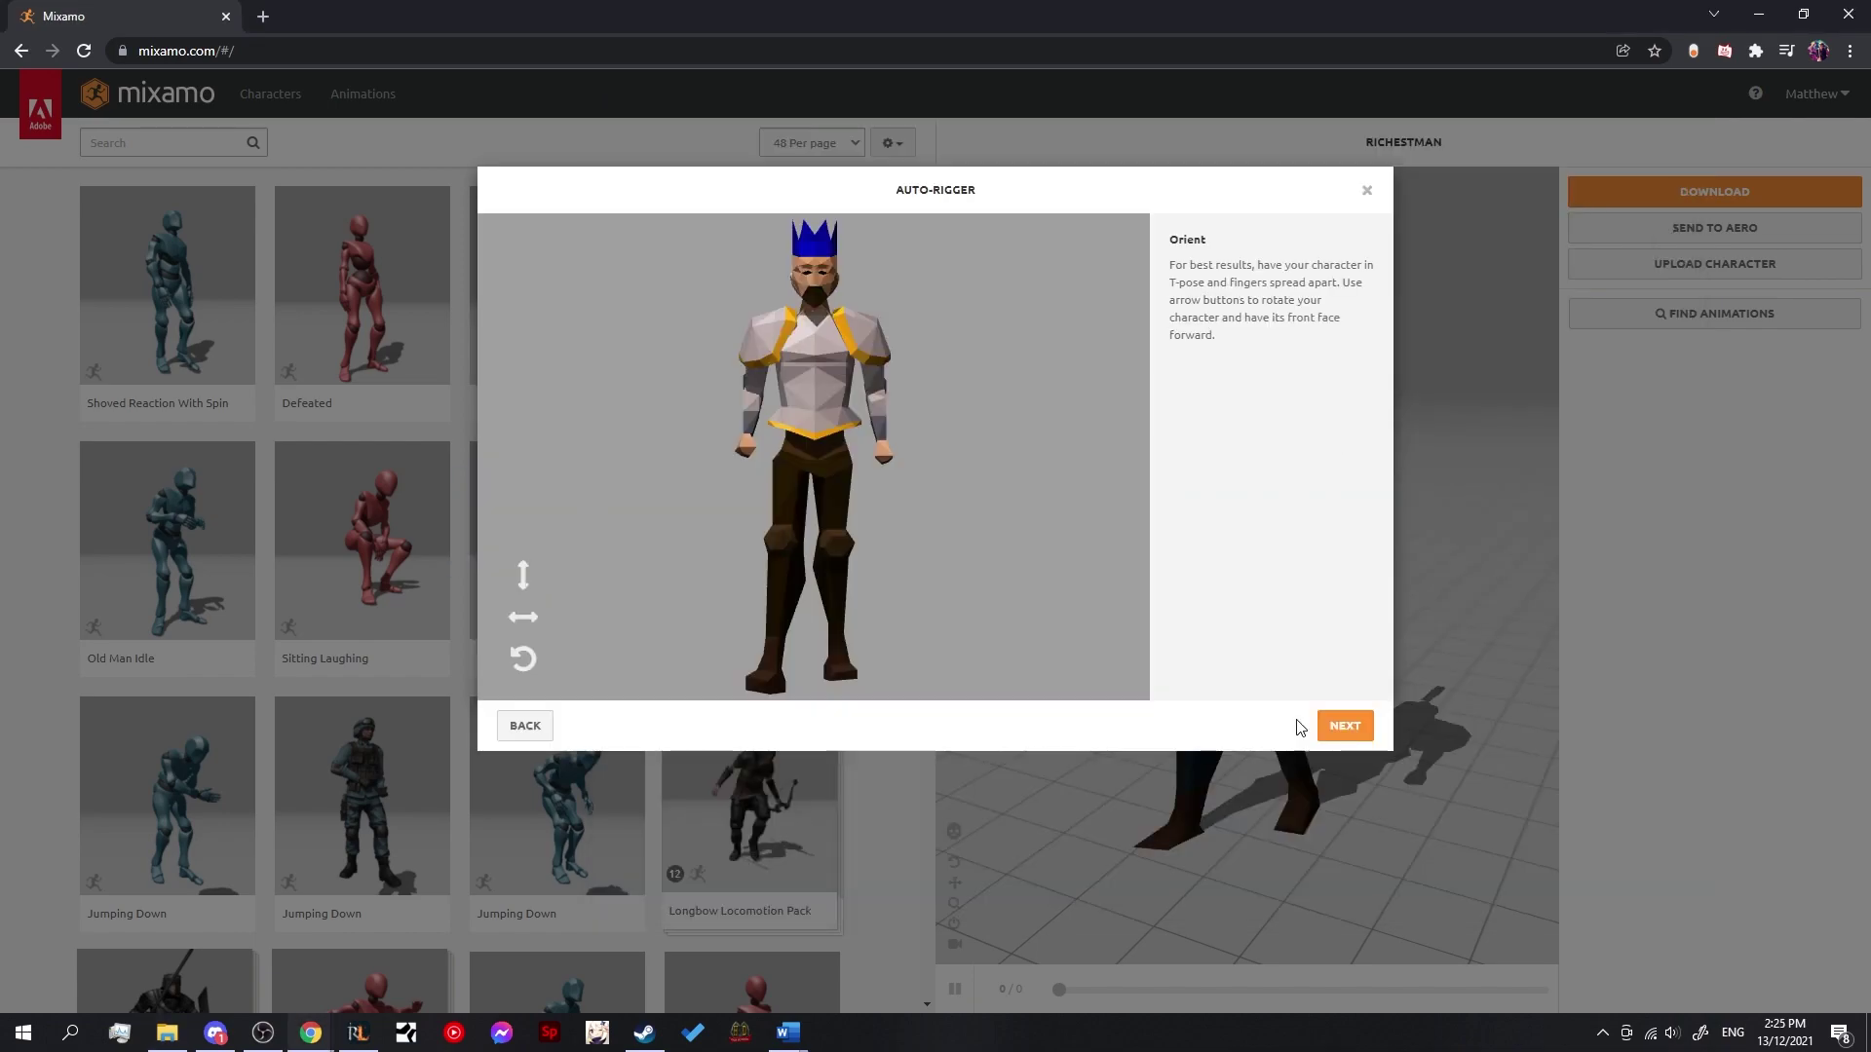
Step: Auto-rig the forward-facing character with symmetric joint markers and the No Fingers (25) skeleton
{"action": "left_click", "coordinate": [1327, 726]}
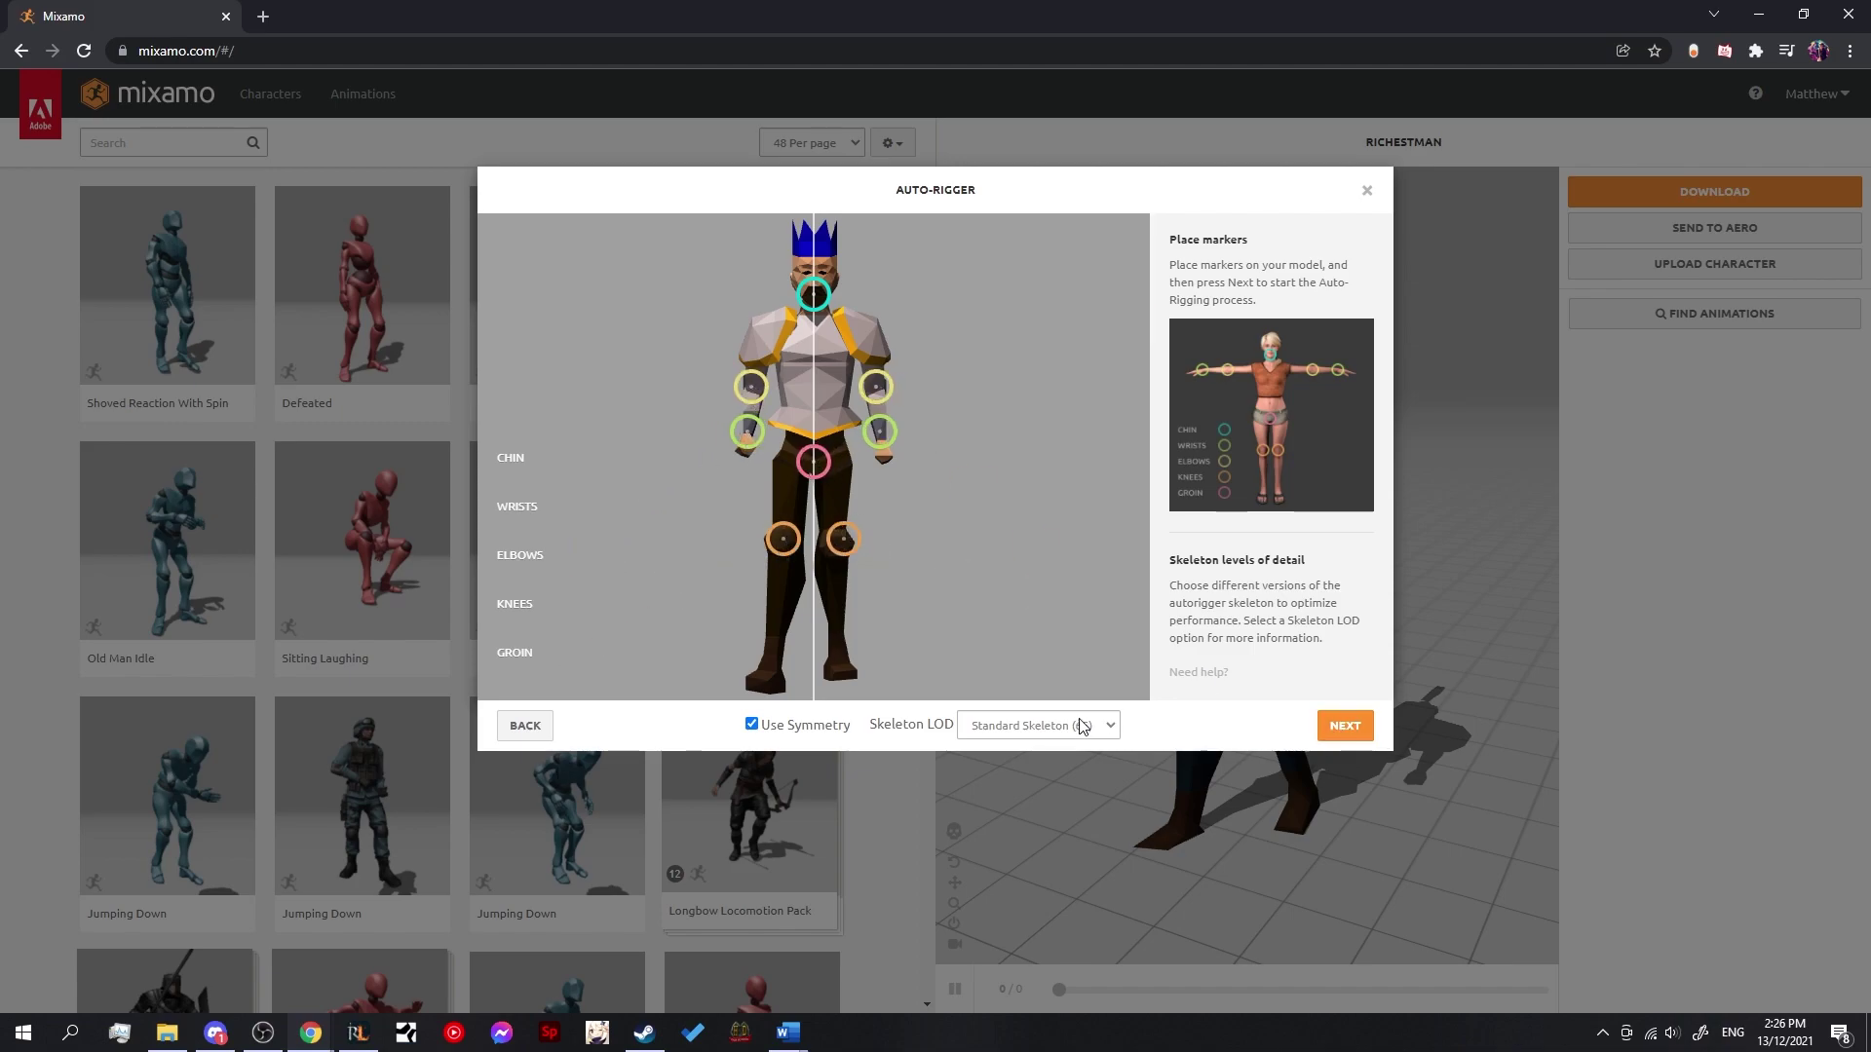
{"action": "left_click", "coordinate": [1068, 791]}
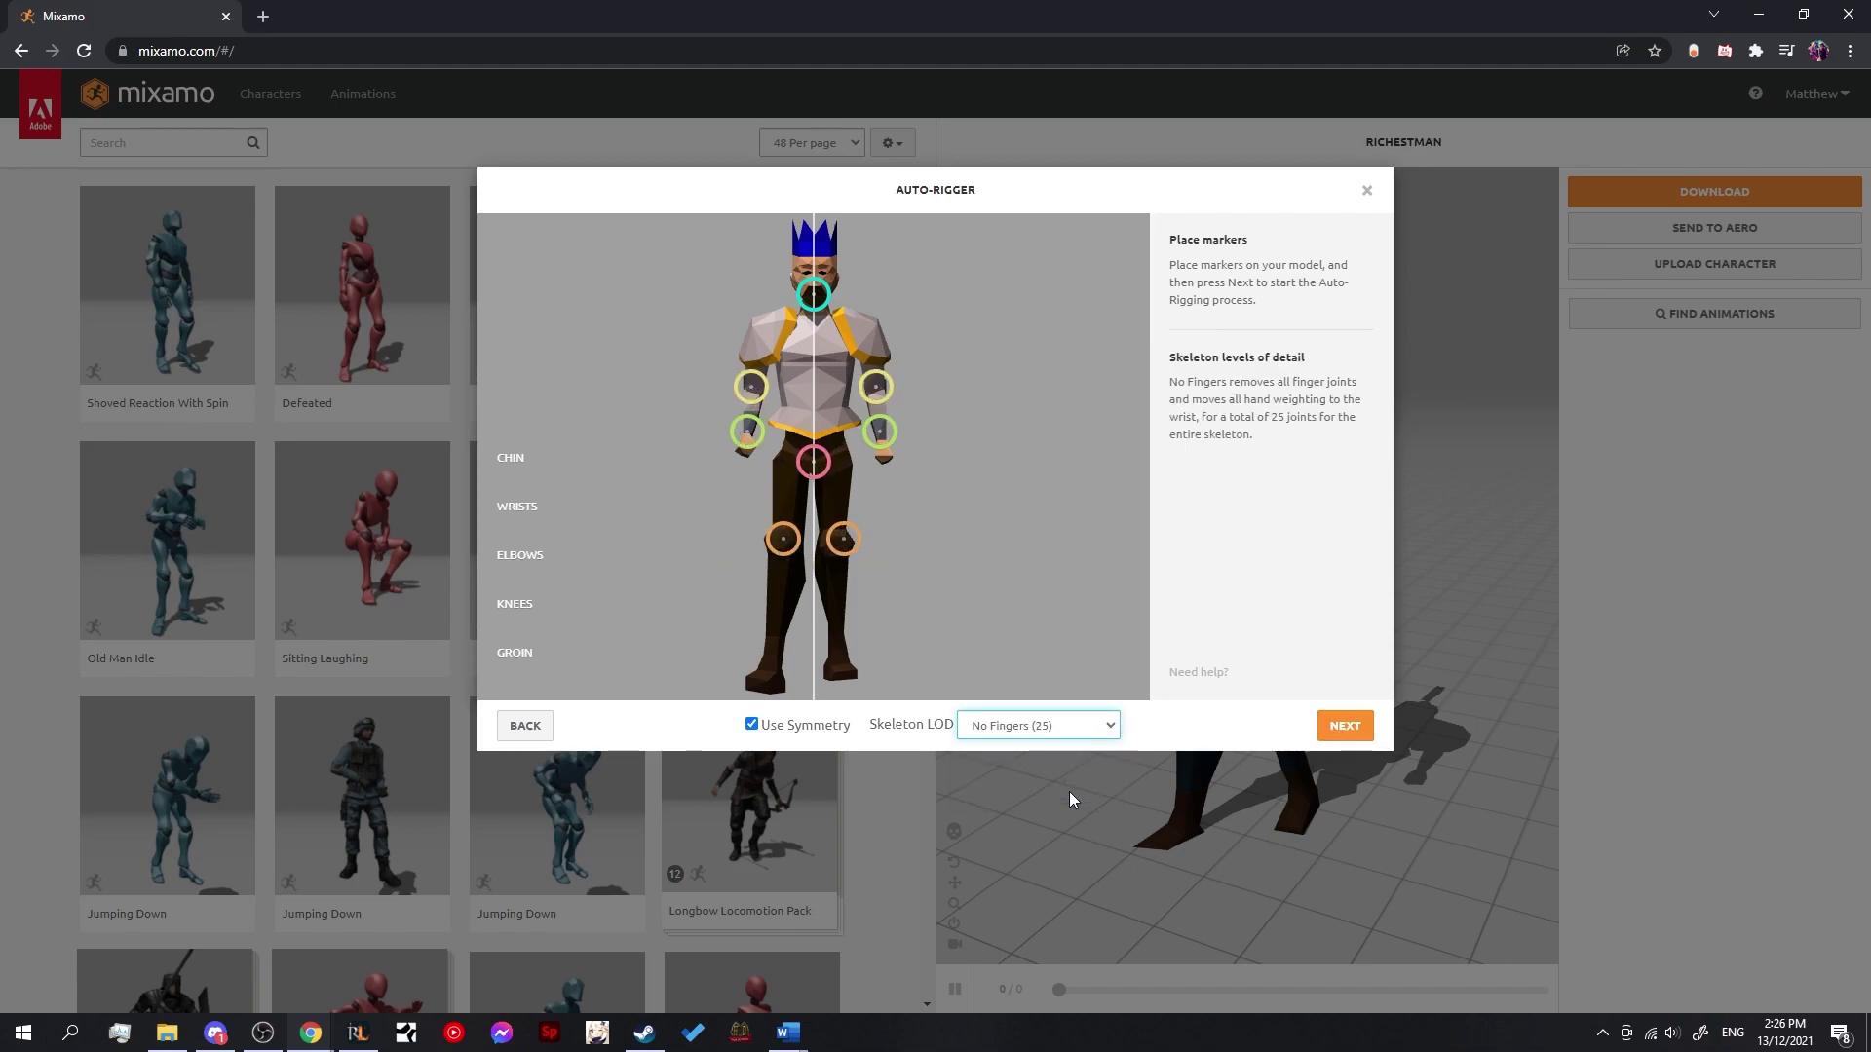
{"action": "left_click", "coordinate": [1345, 726]}
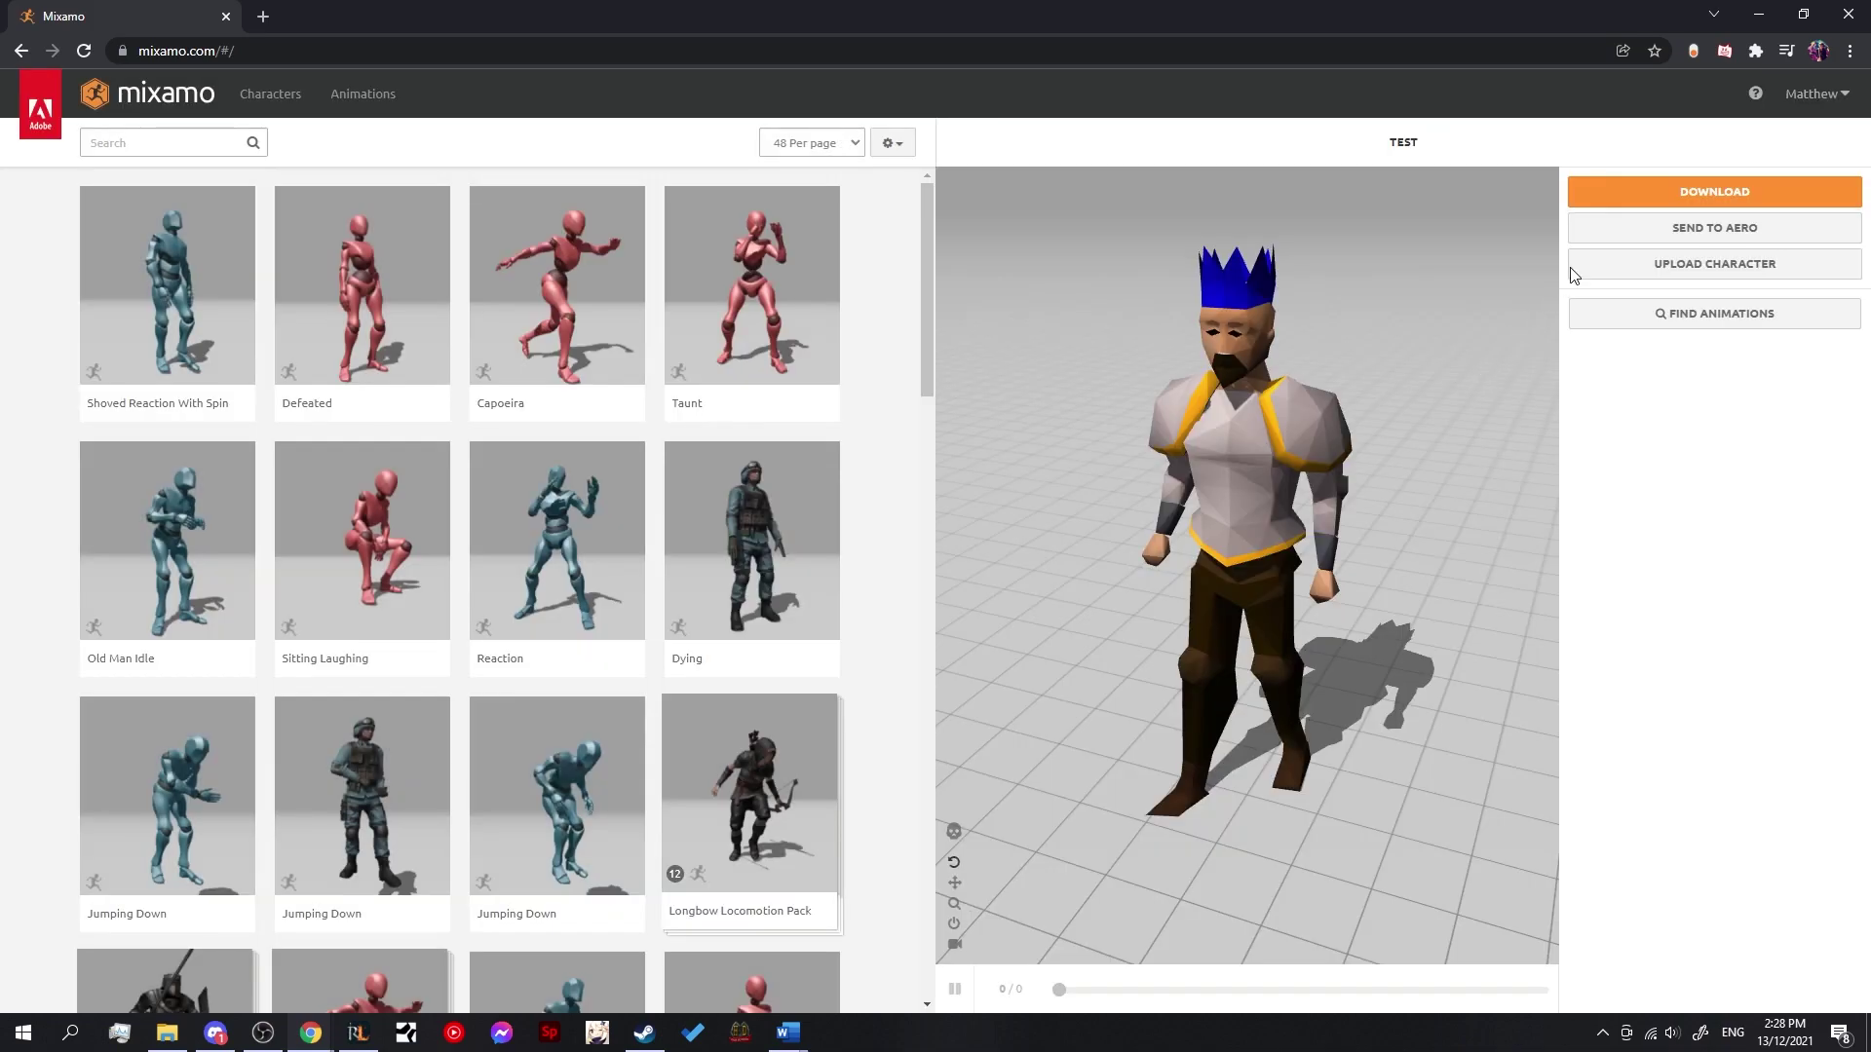
Step: Download the rigged character in FBX Binary format with the T-pose
{"action": "left_click", "coordinate": [1637, 197]}
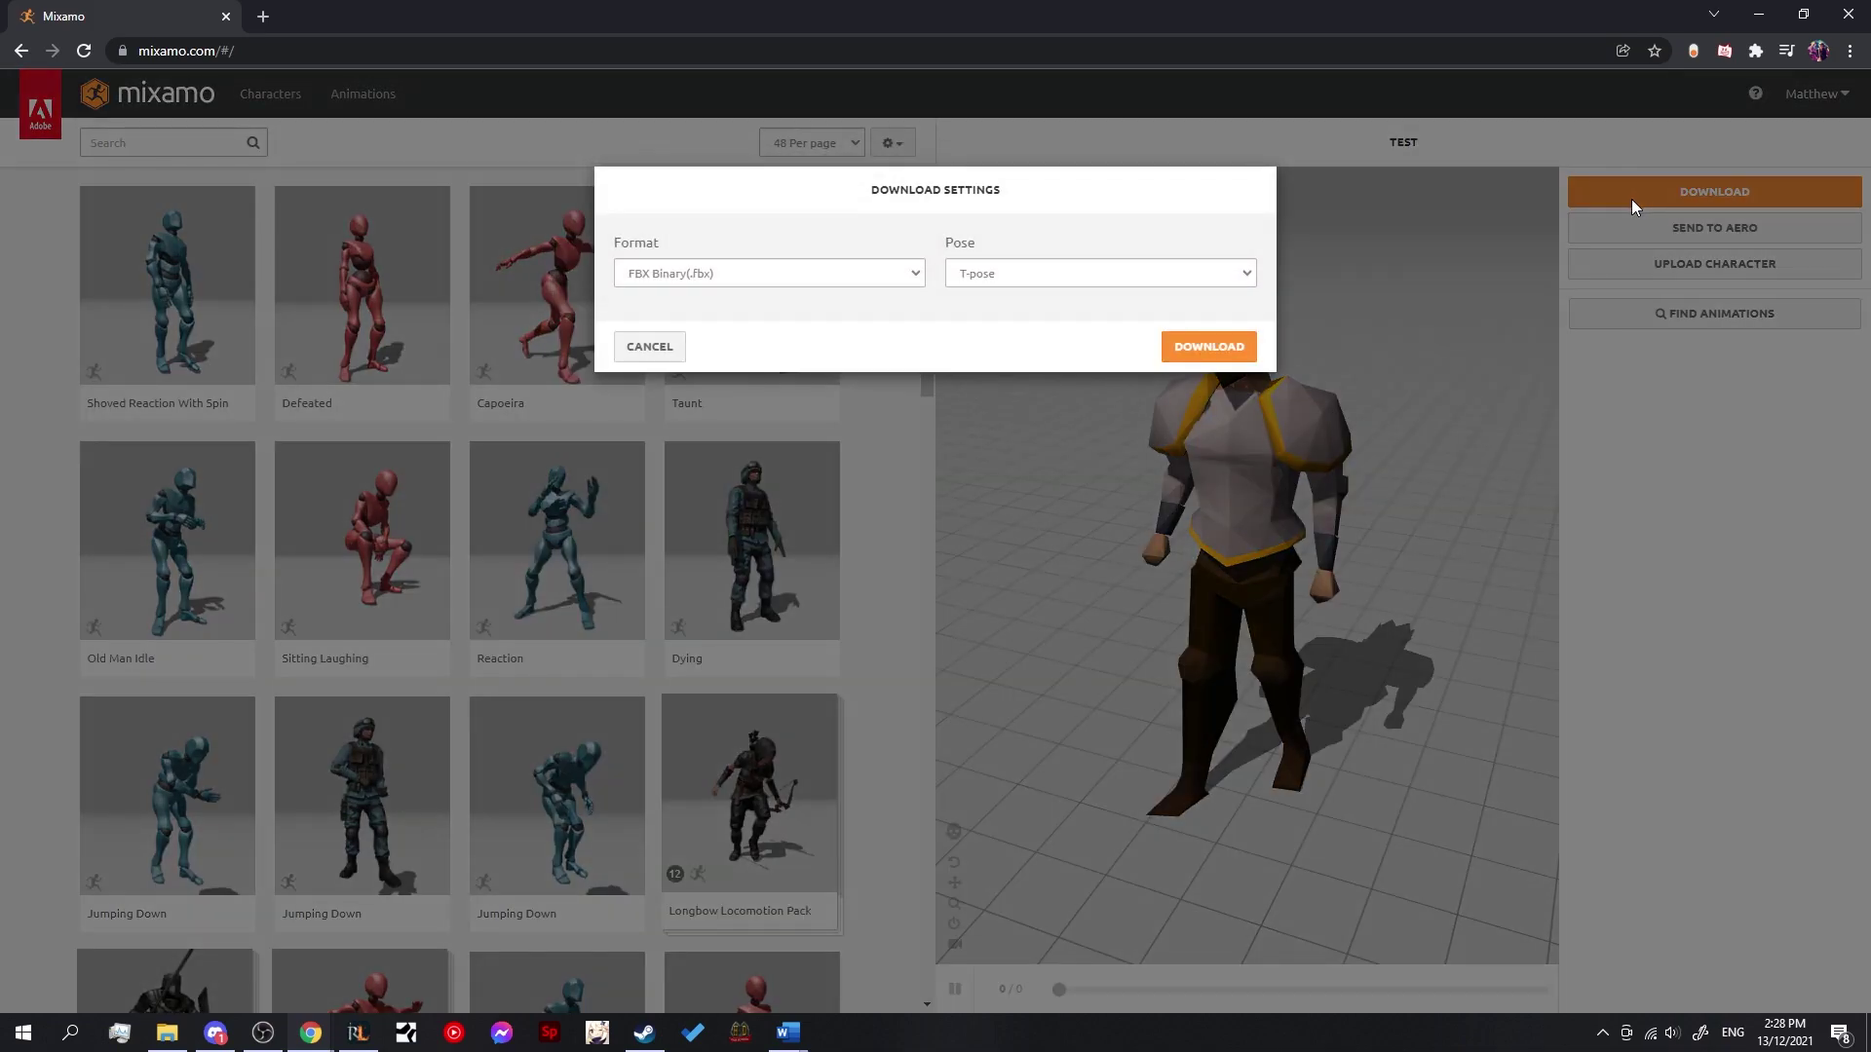
{"action": "left_click", "coordinate": [1209, 349]}
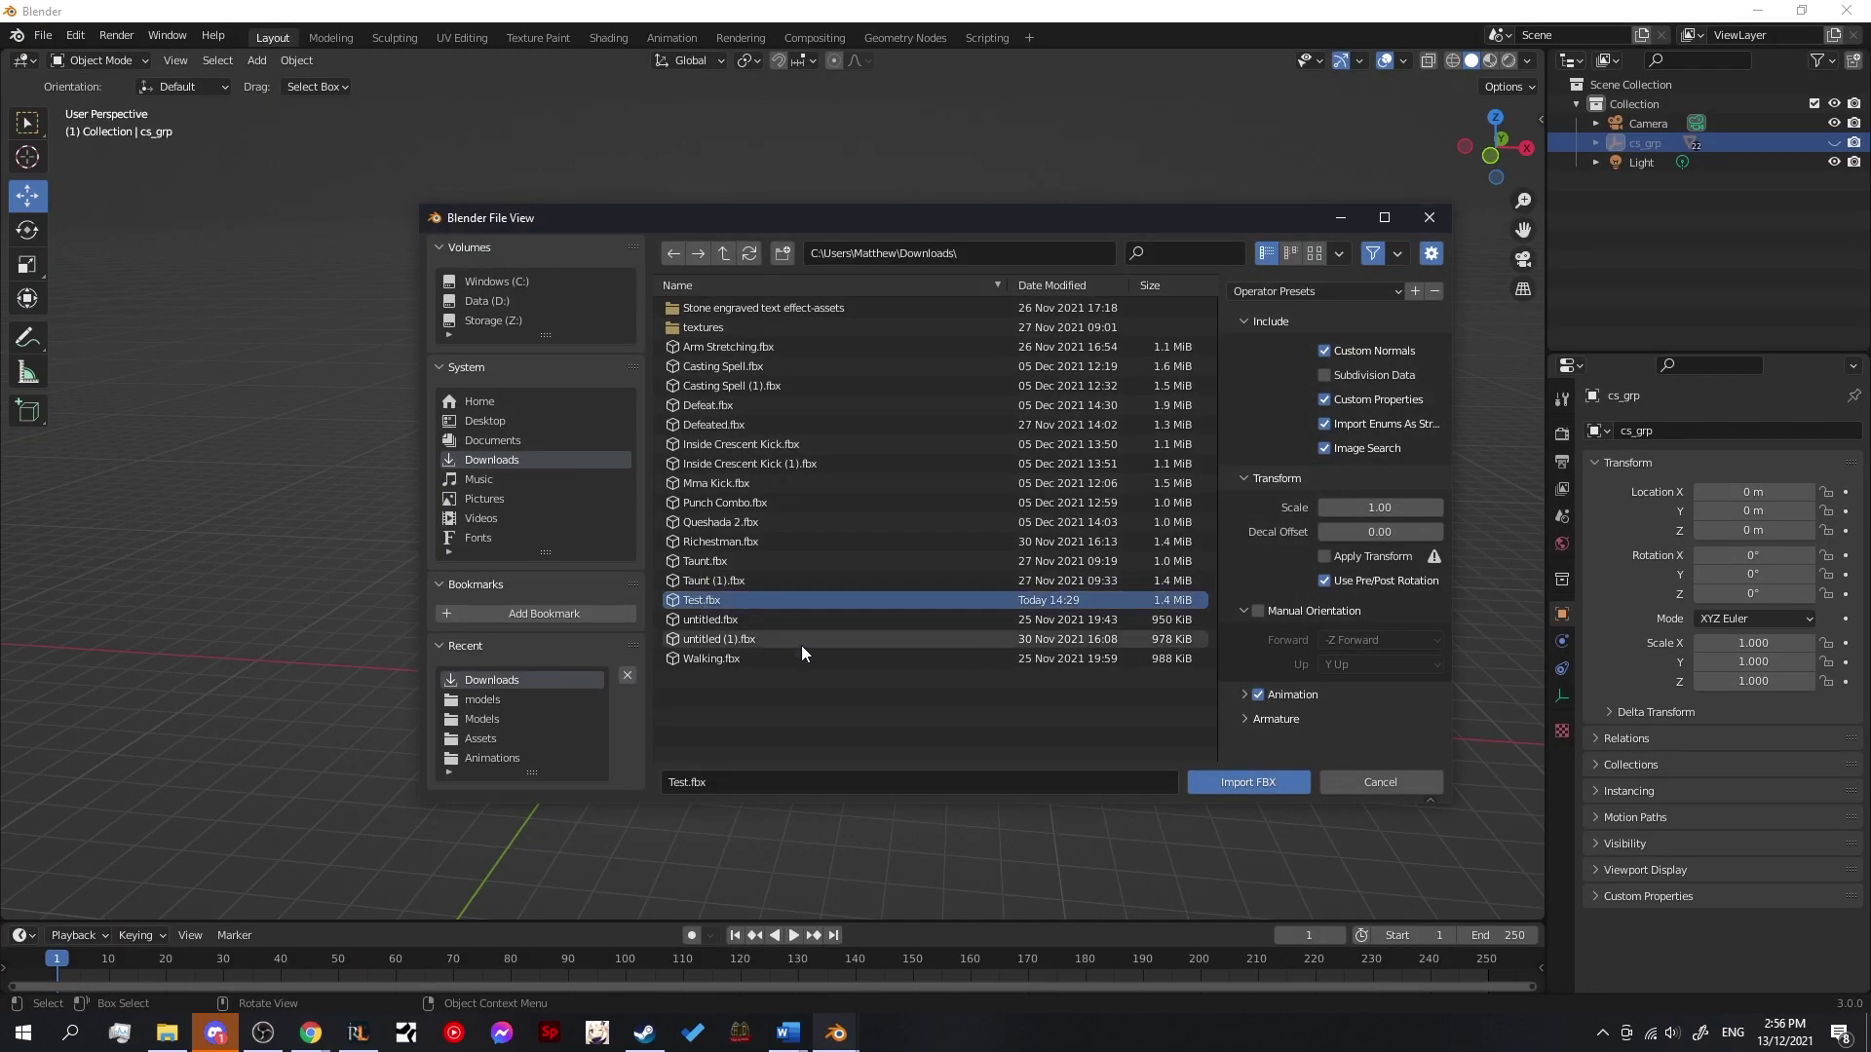
Step: Import the rigged Test.fbx from Downloads and create its Mixamo control rig with Apply Animation, IK Arms and IK Legs enabled
{"action": "left_click", "coordinate": [1260, 782]}
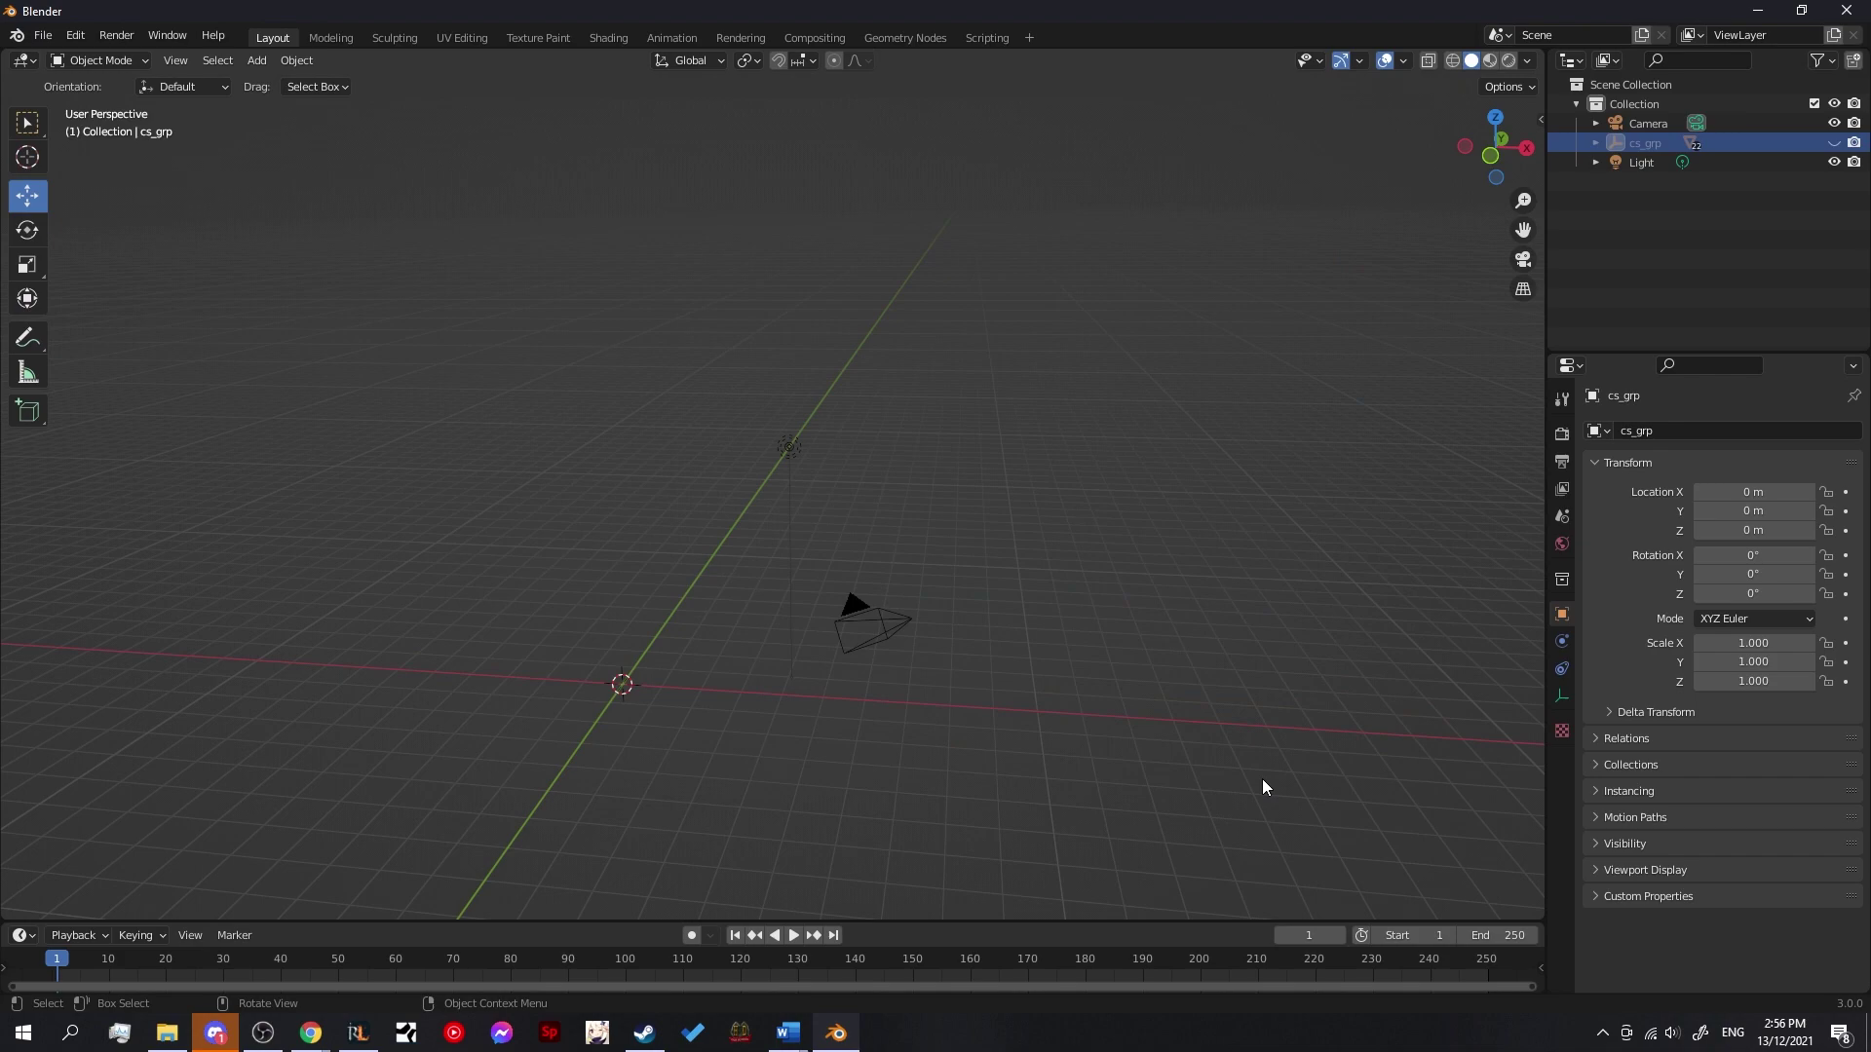
{"action": "scroll", "coordinate": [563, 403], "scroll_direction": "down", "scroll_amount": 10}
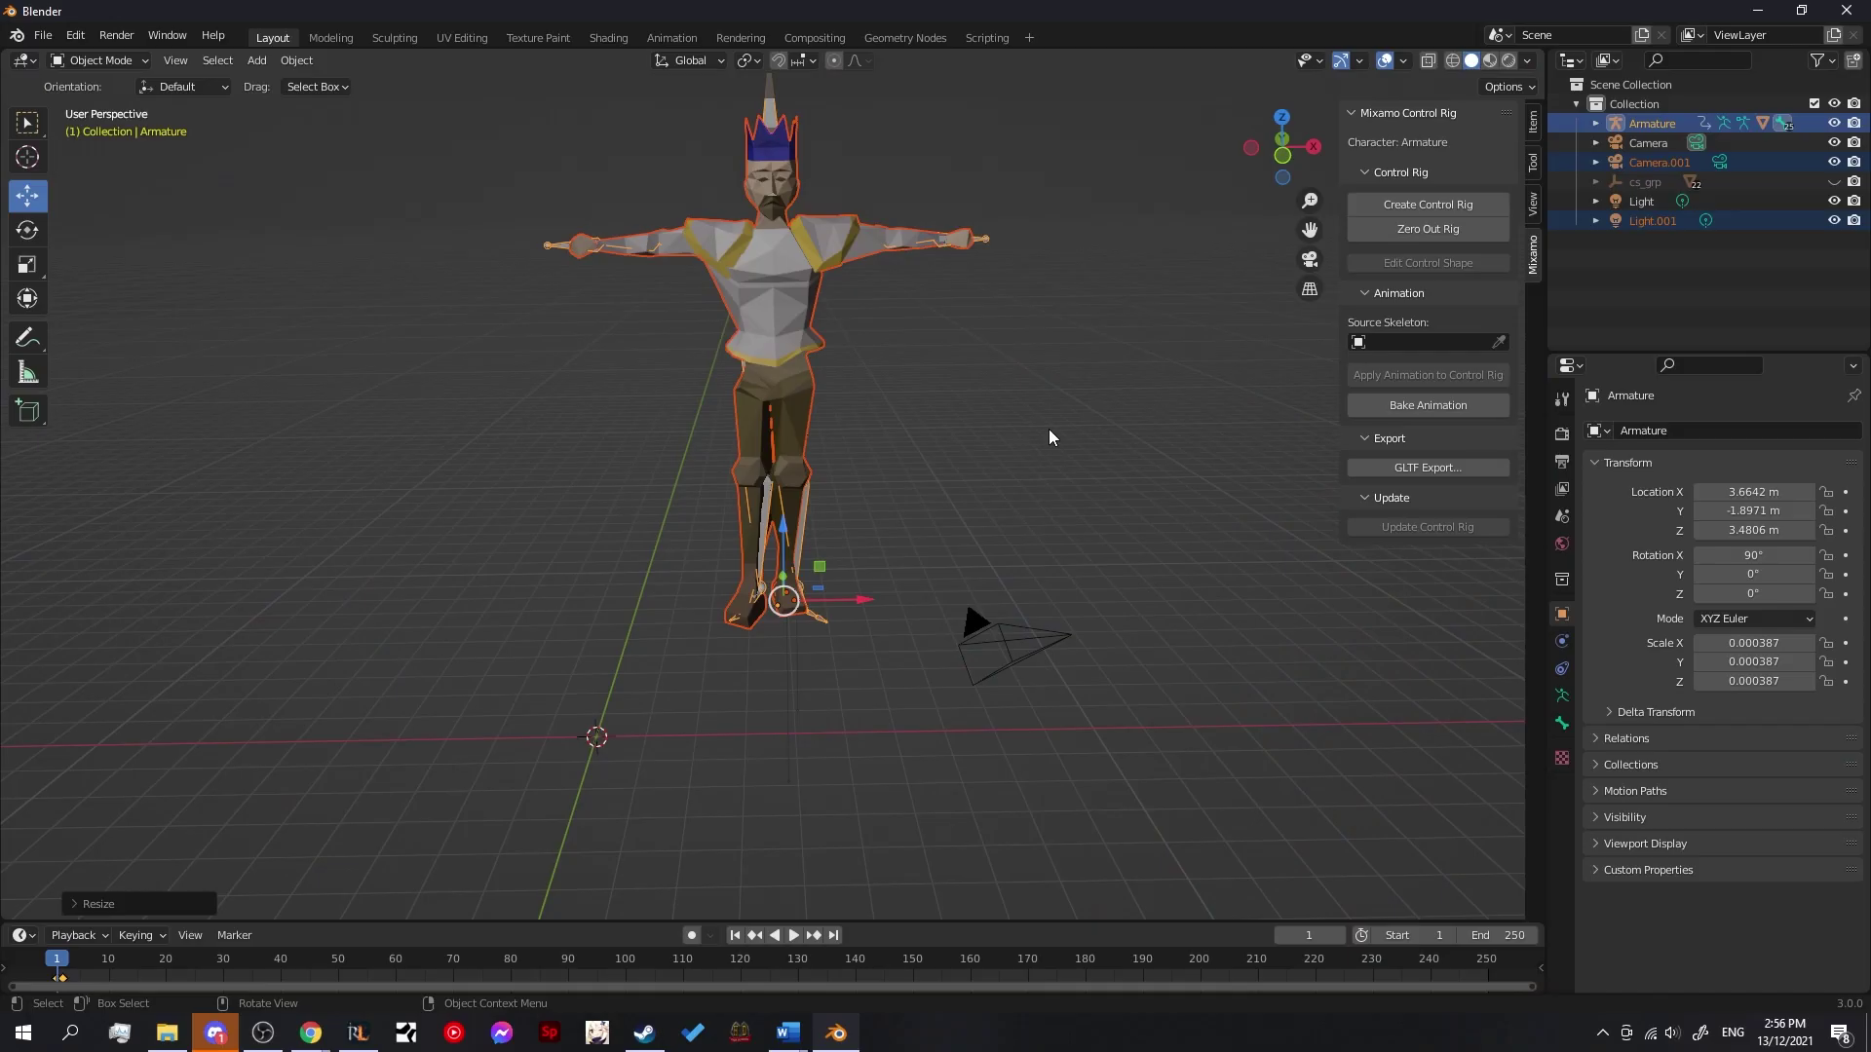
{"action": "left_click", "coordinate": [1406, 207]}
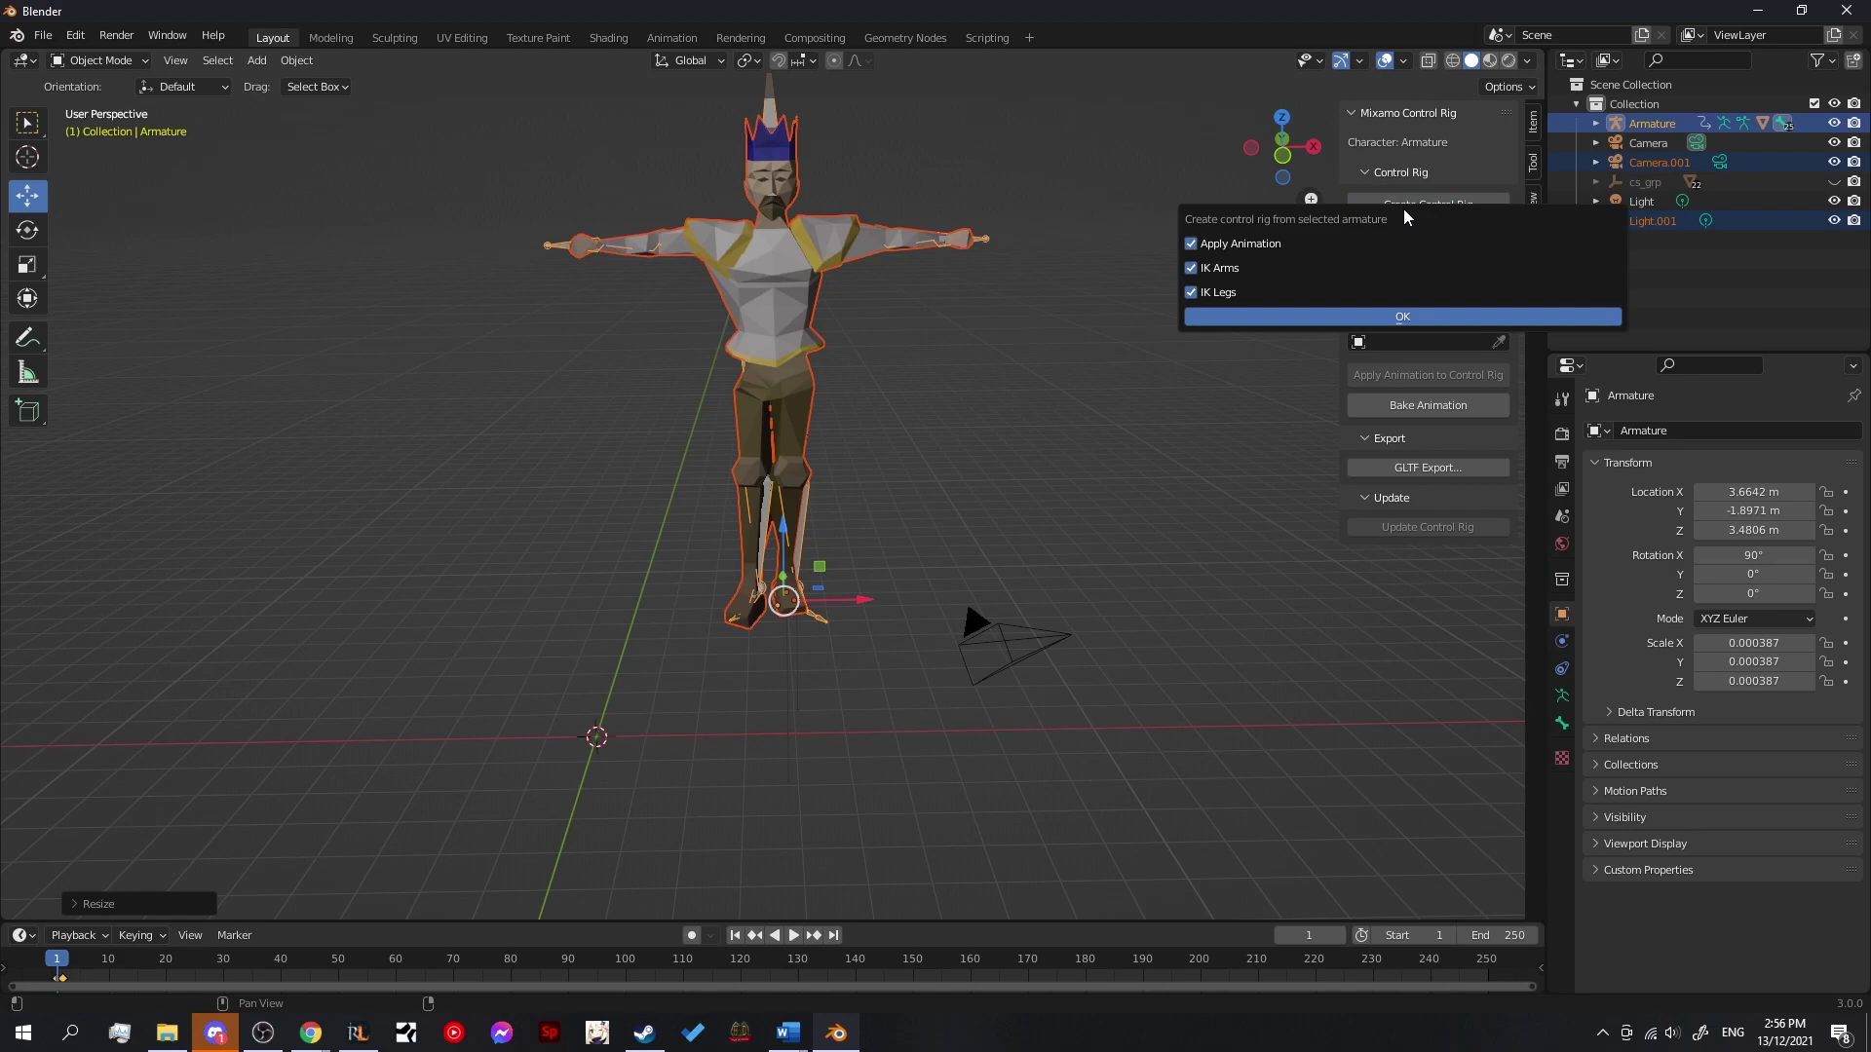
{"action": "left_click", "coordinate": [1382, 322]}
Step: Enter Pose Mode and move the character's right-hand IK control to try out the arm's movement
{"action": "key", "text": "ctrl+Tab"}
{"action": "middle_click_drag", "start_coordinate": [682, 439], "coordinate": [819, 384]}
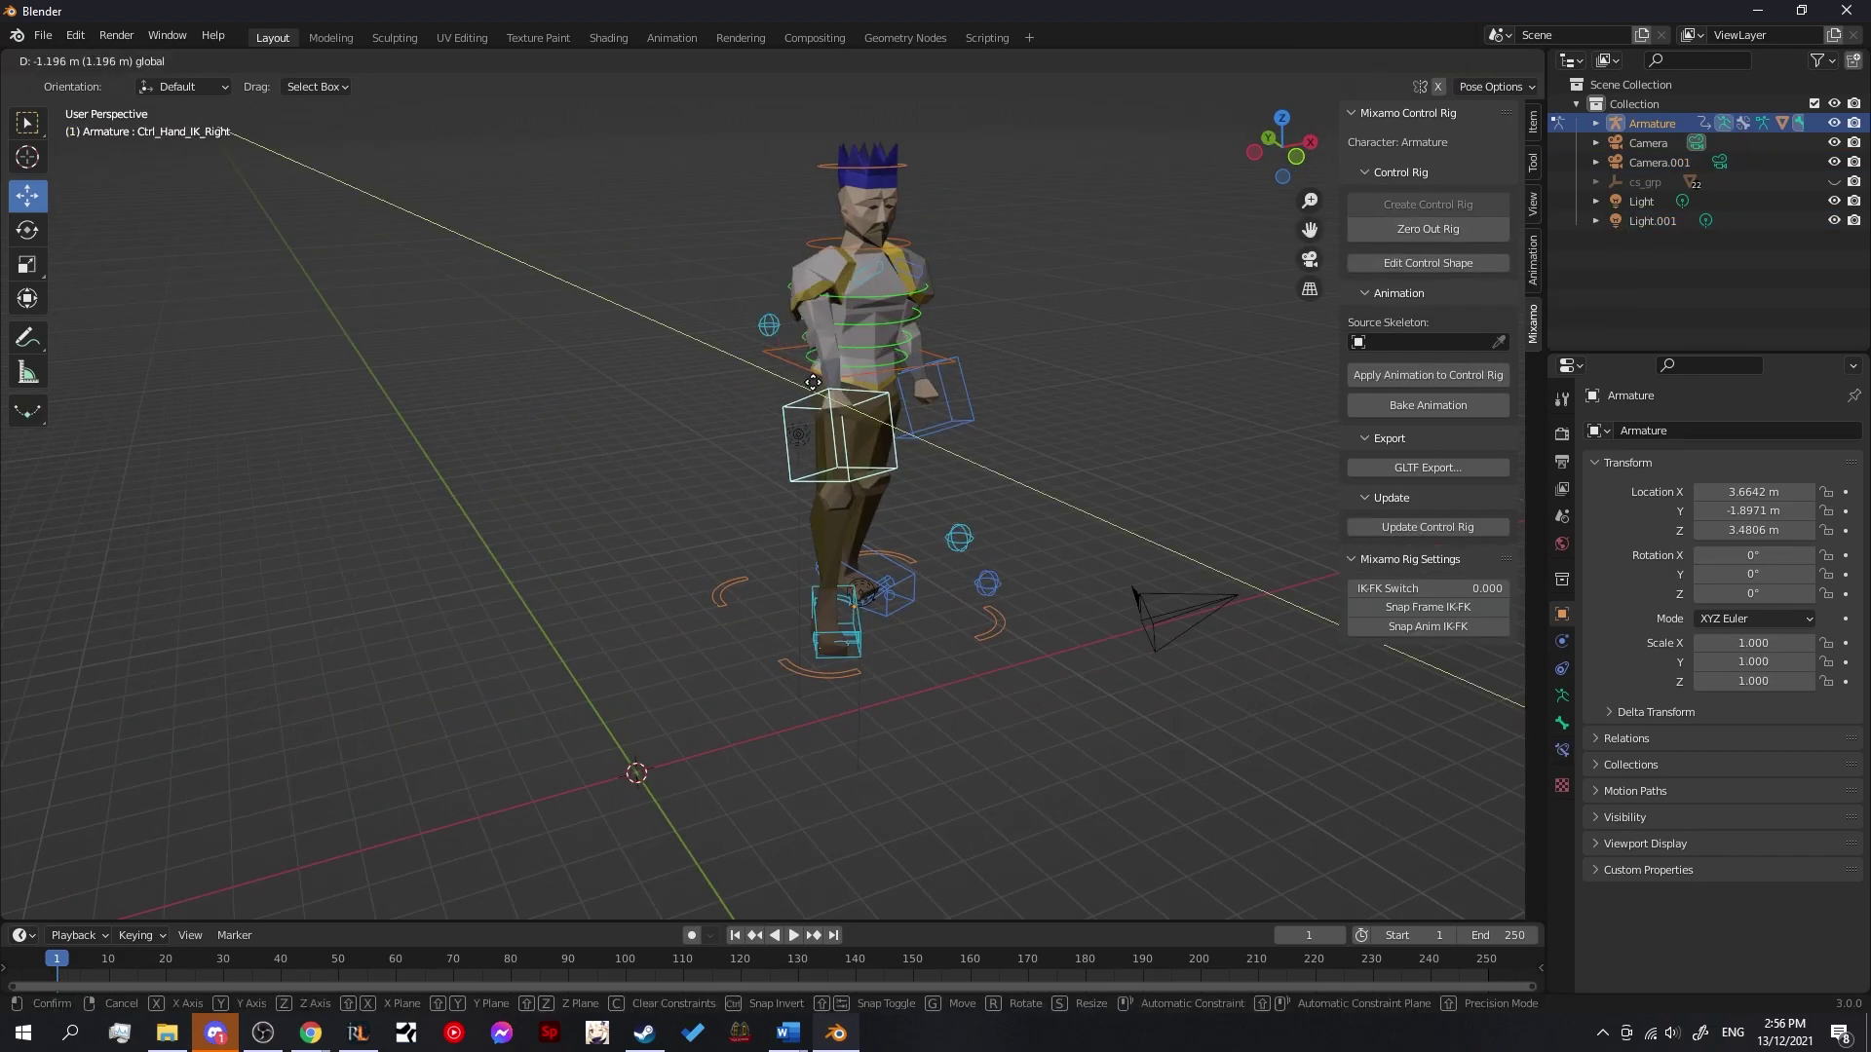
{"action": "left_click_drag", "start_coordinate": [819, 384], "coordinate": [889, 178]}
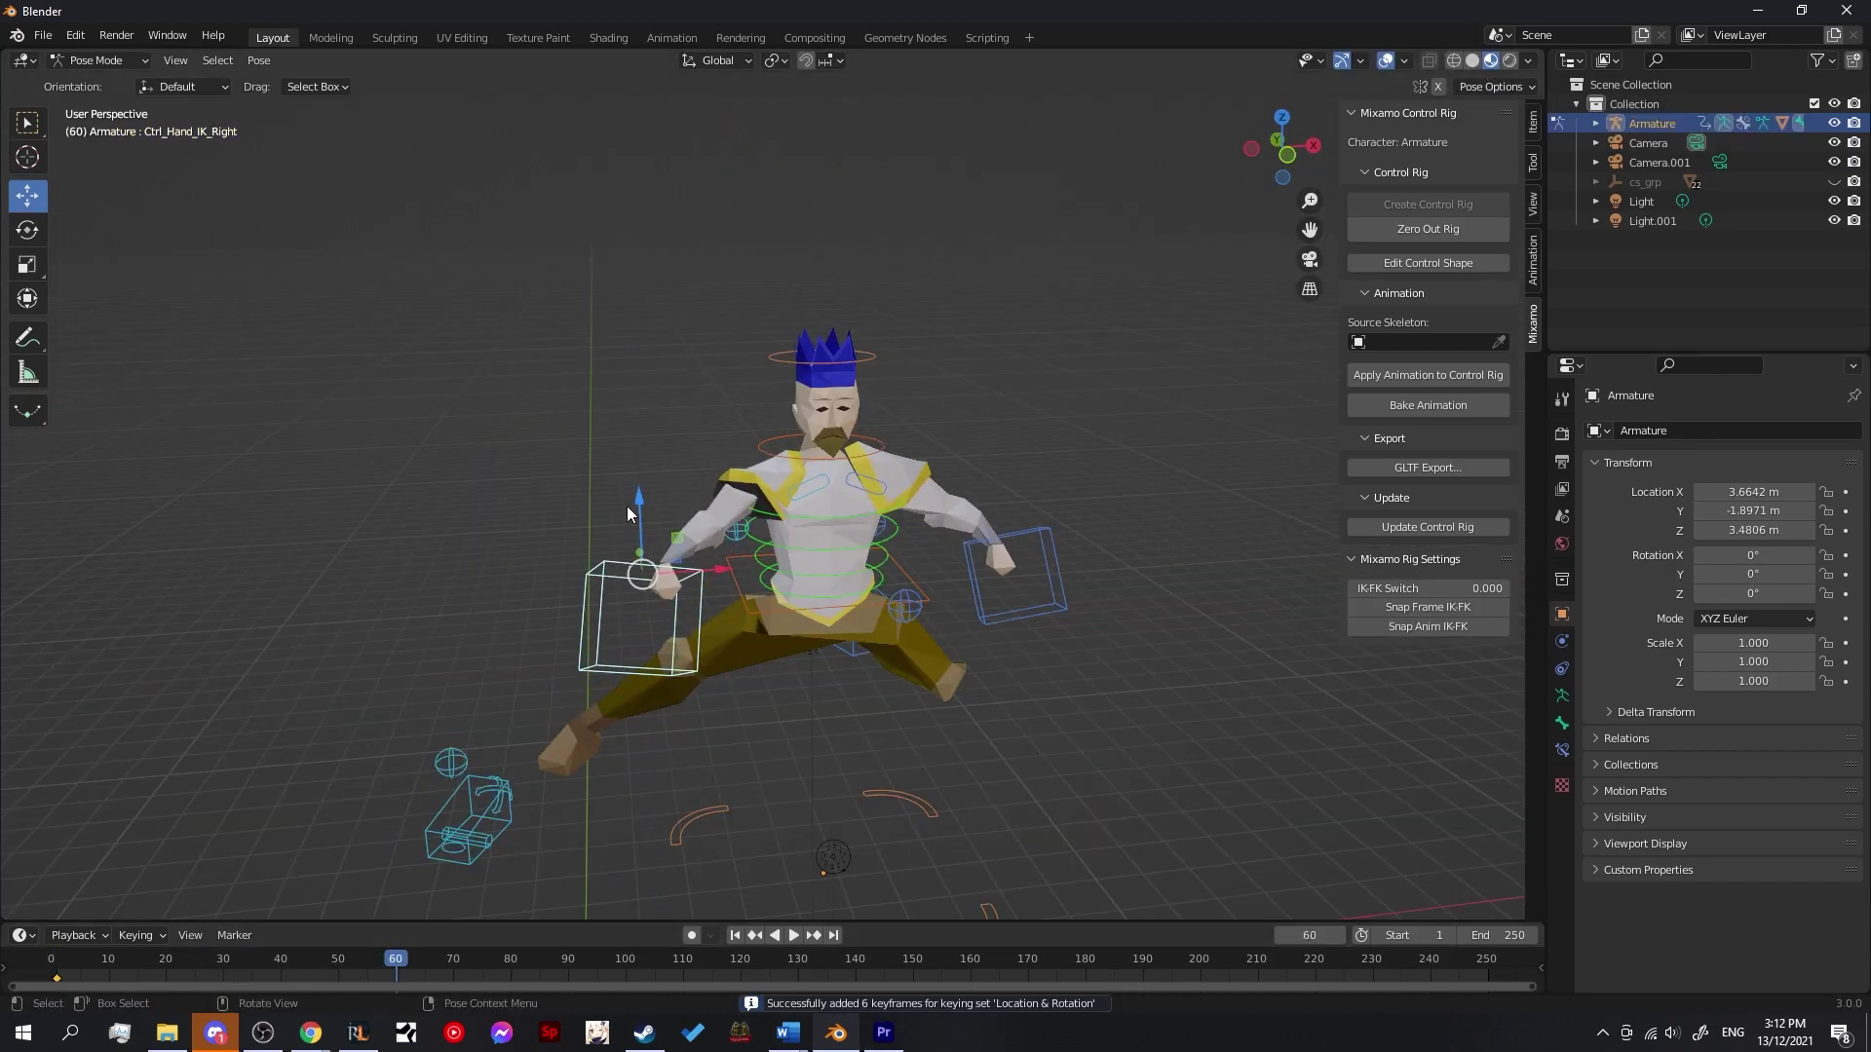
Step: Raise and keyframe the right-hand IK control to head height at frame 60, and play the animation
{"action": "left_click_drag", "start_coordinate": [627, 506], "coordinate": [633, 214]}
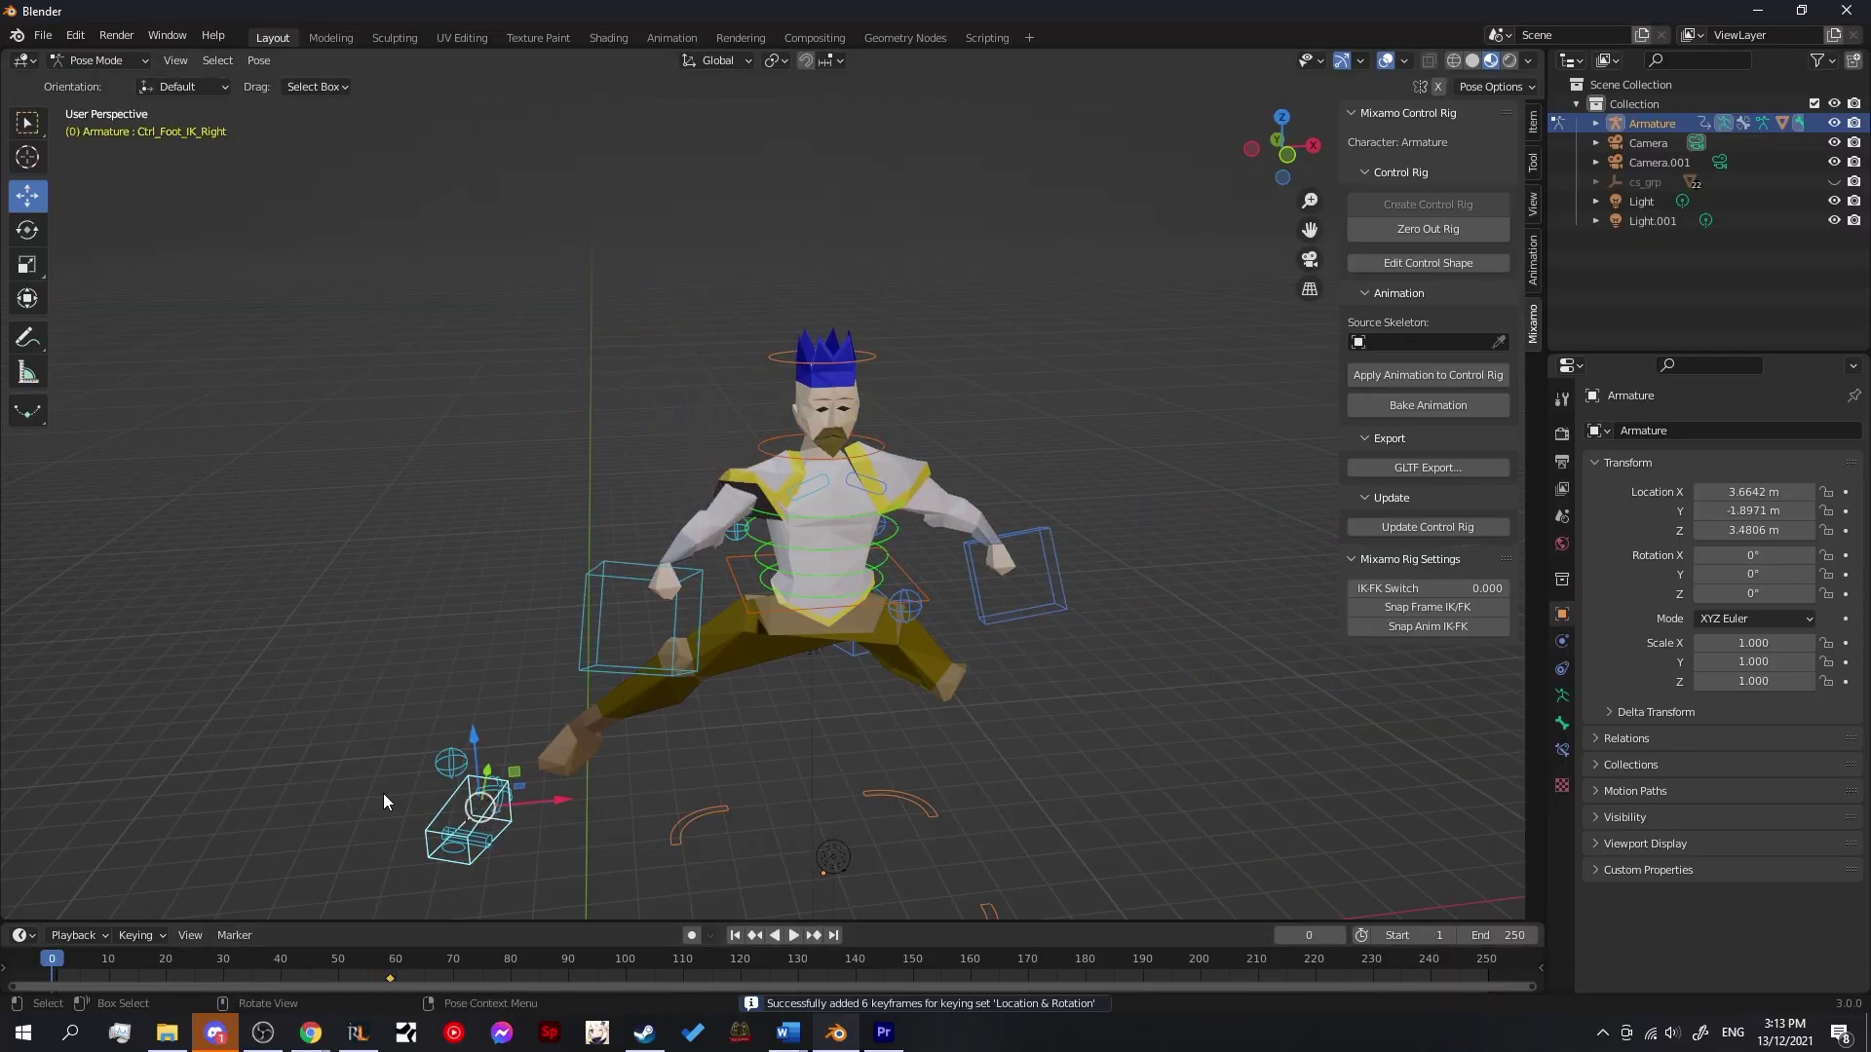
{"action": "key", "text": "space"}
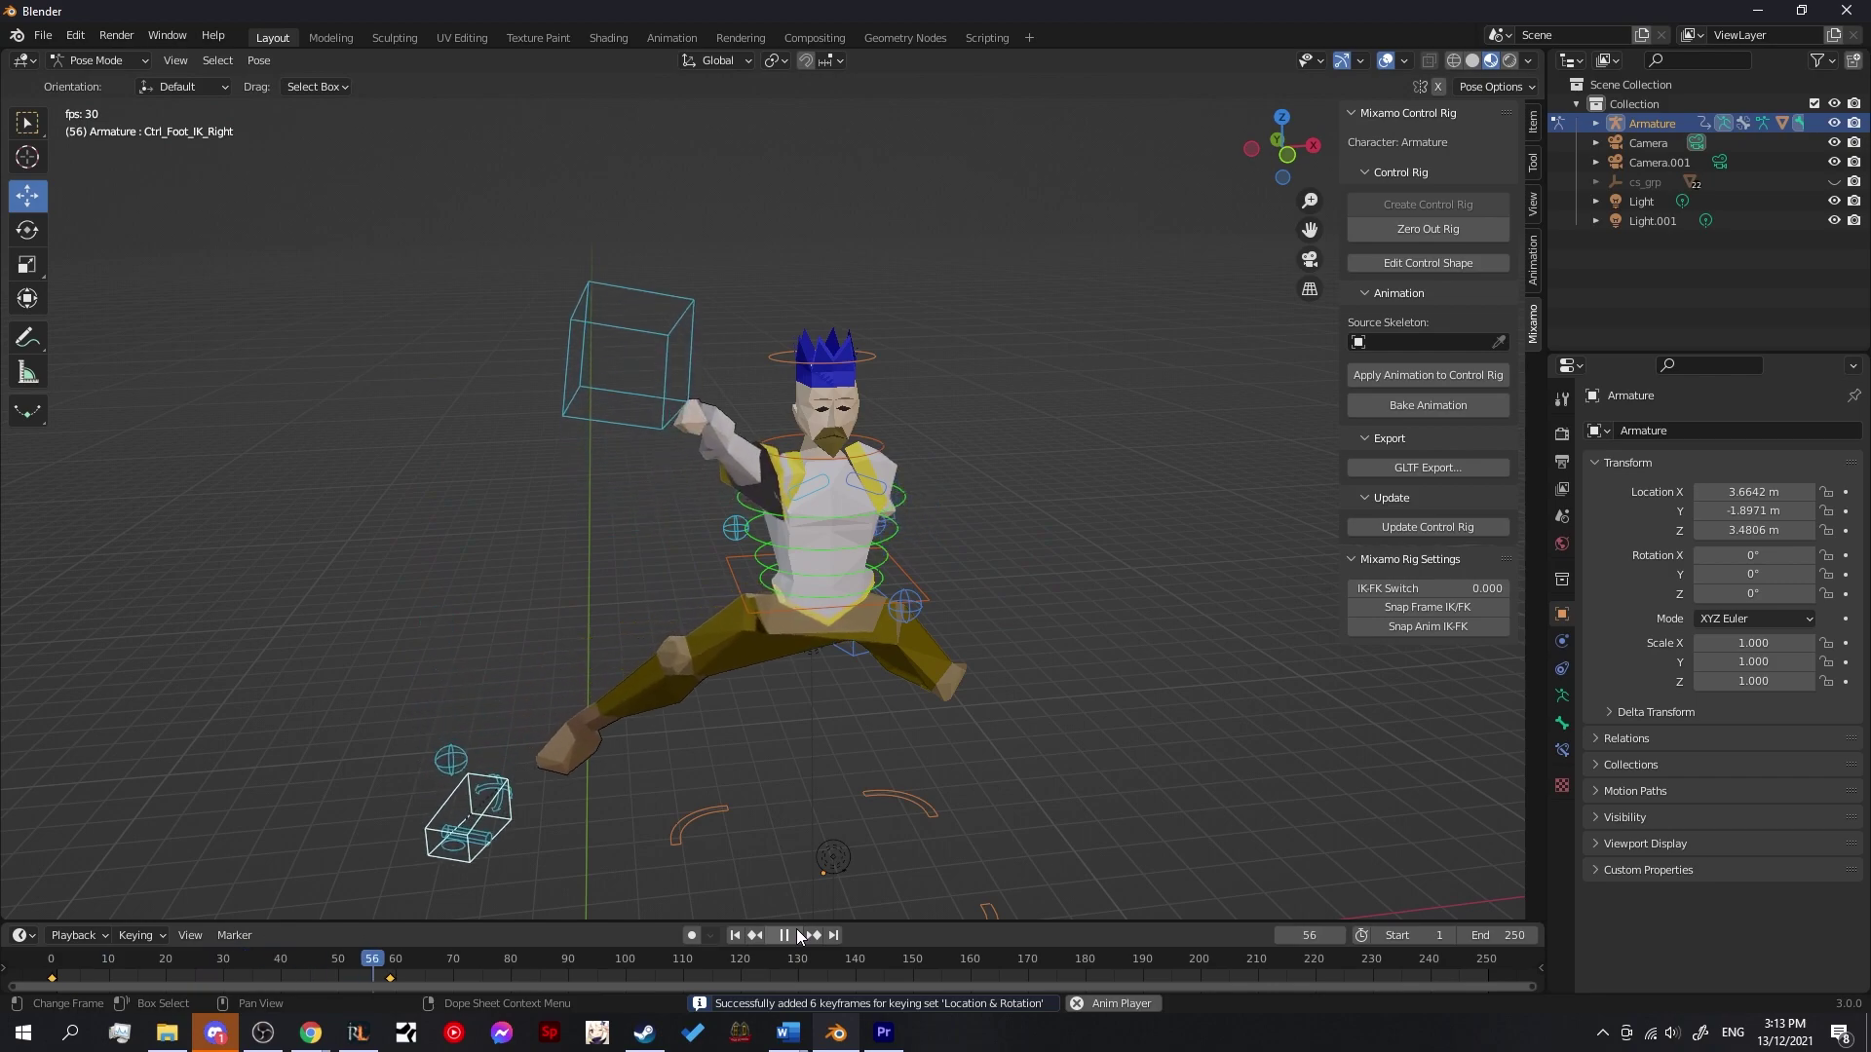